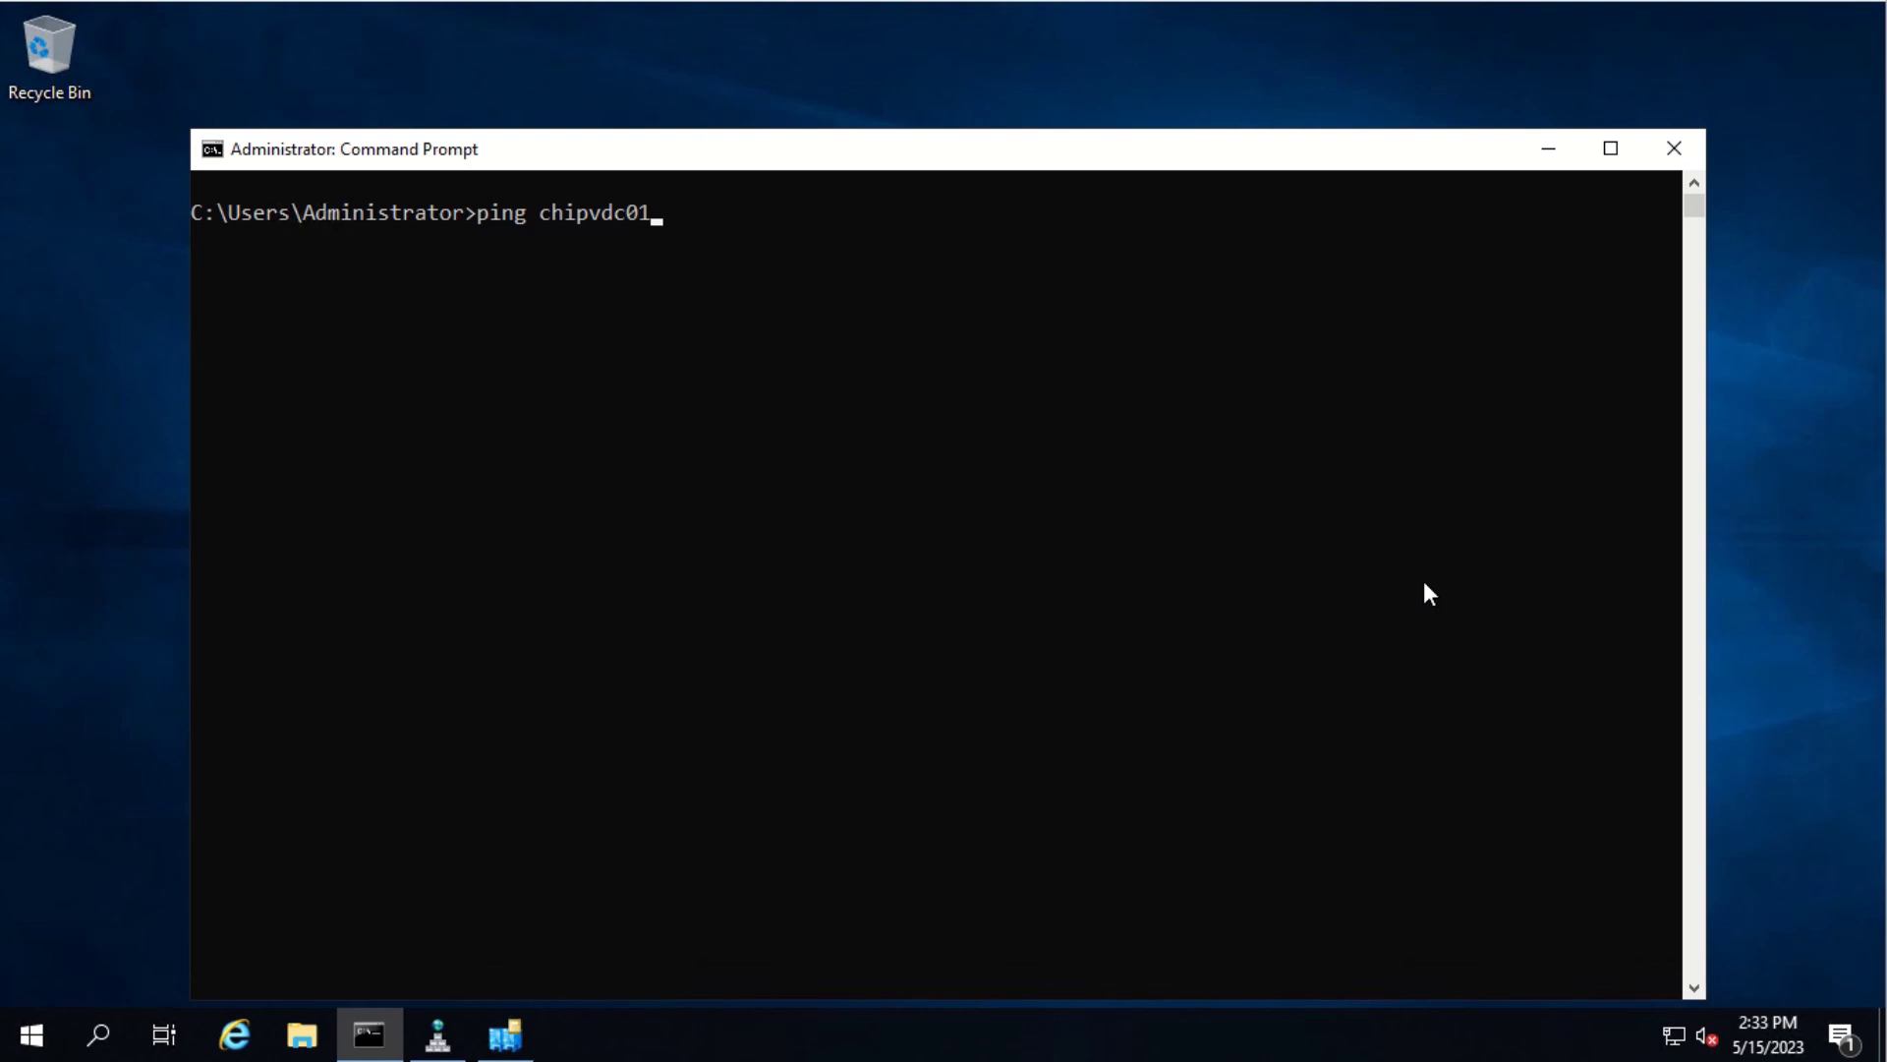
Ping chipvdc01 and then chipvdc01.itlifeskills.local; both report the host could not be found
click(1424, 583)
key(Return)
key(Return)
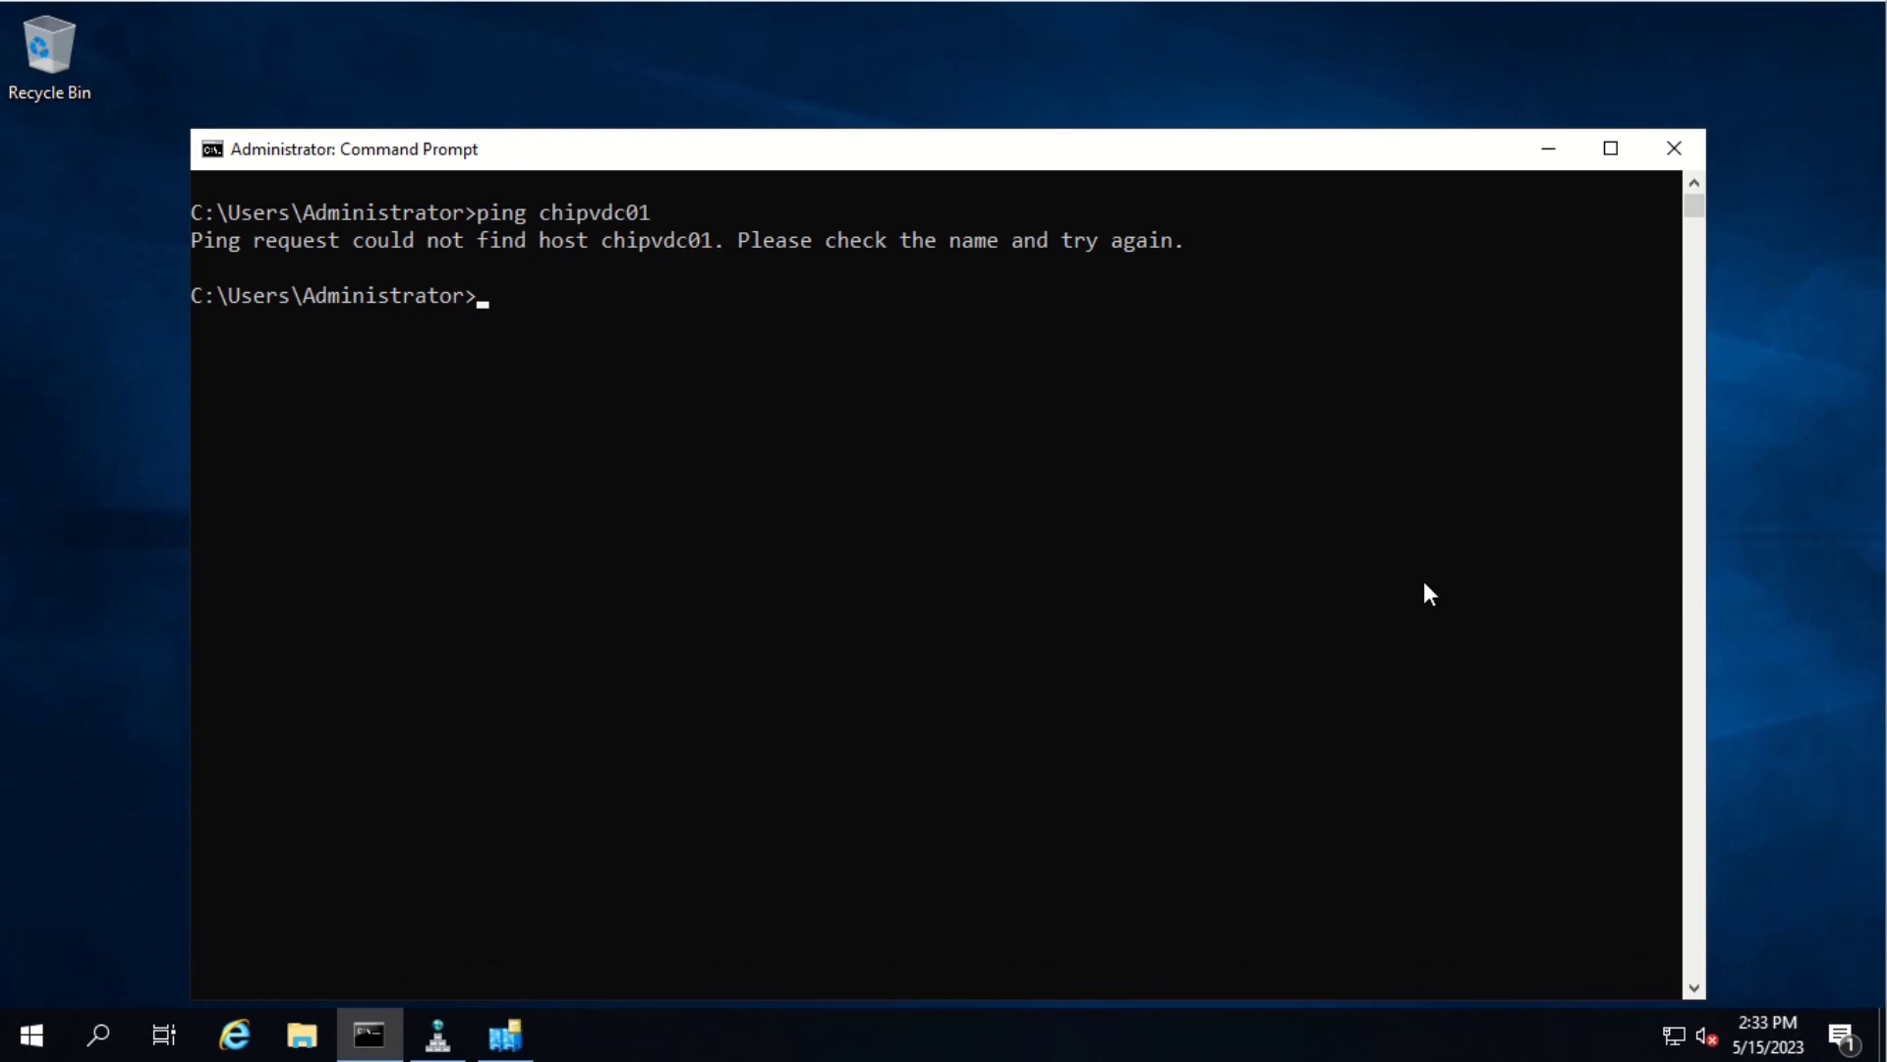
key(Up)
key(Up)
key(Up)
key(Return)
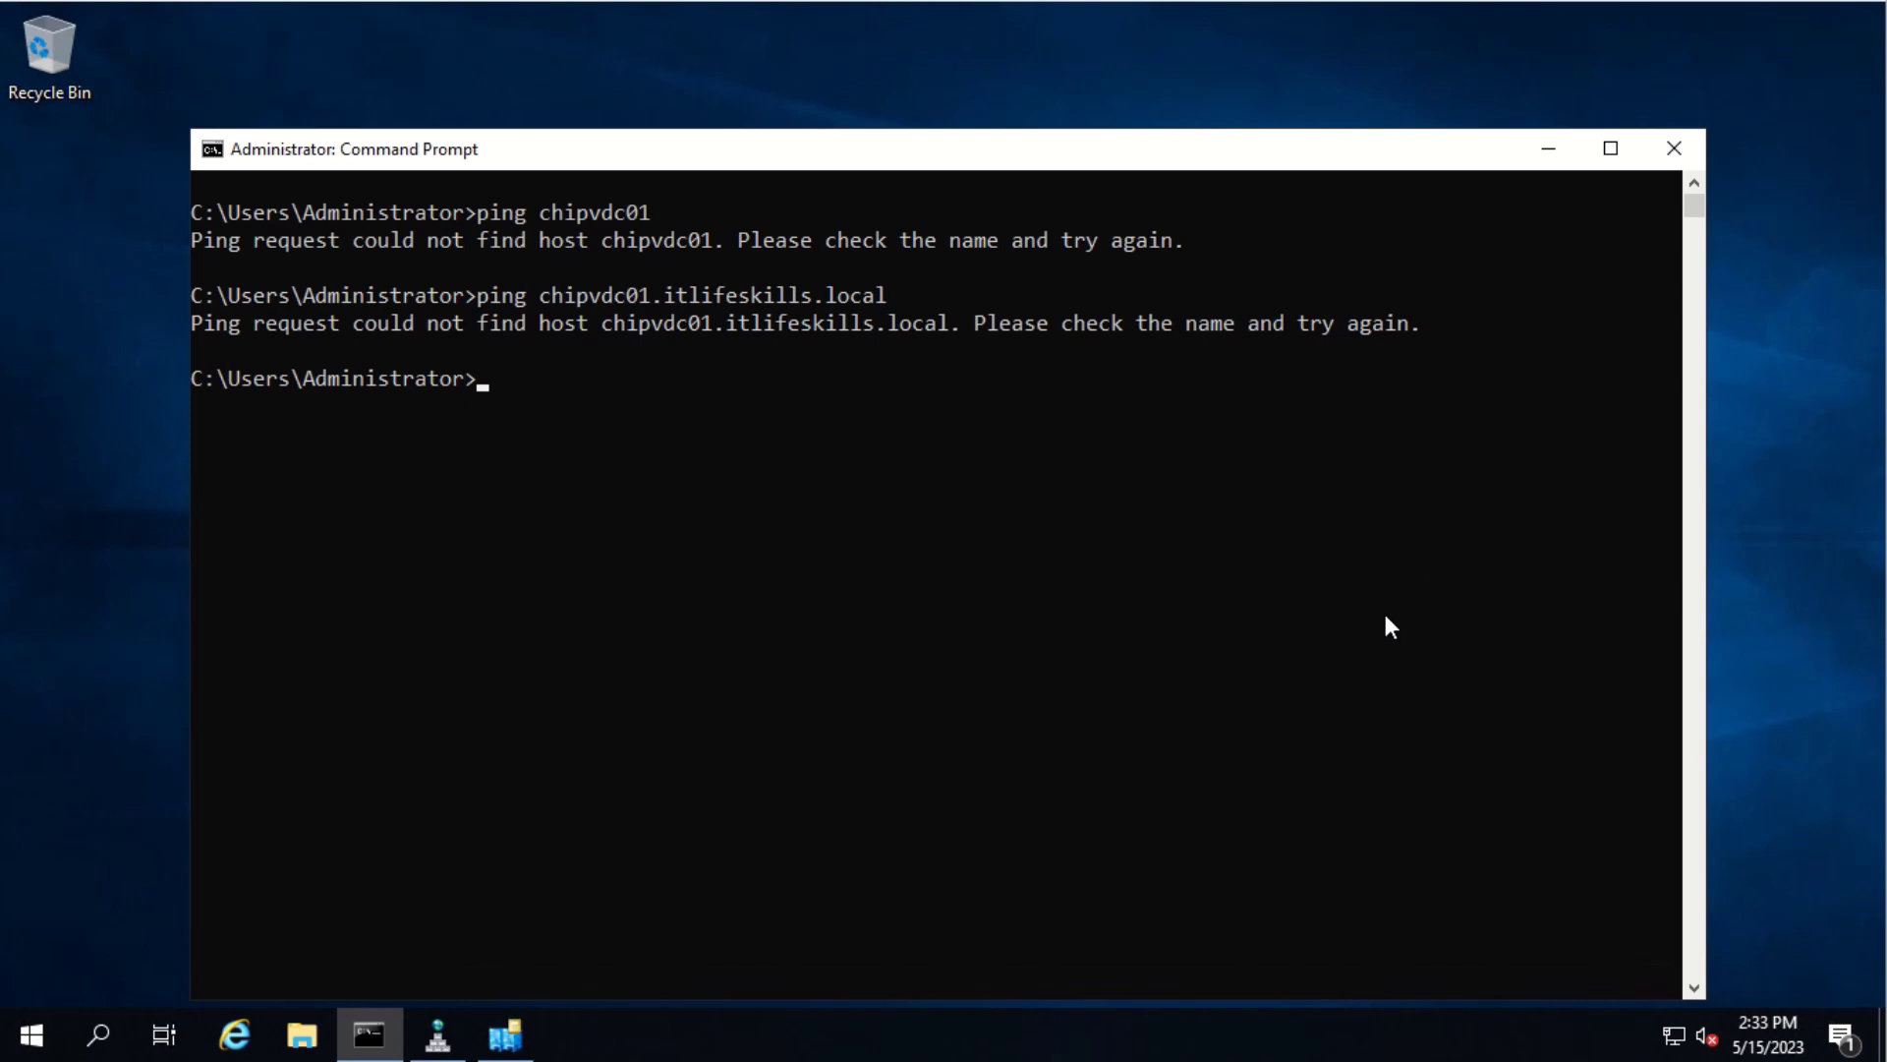
Run Replicate Now on the connection from CHIPVDC01 in Sites and Services
click(506, 1037)
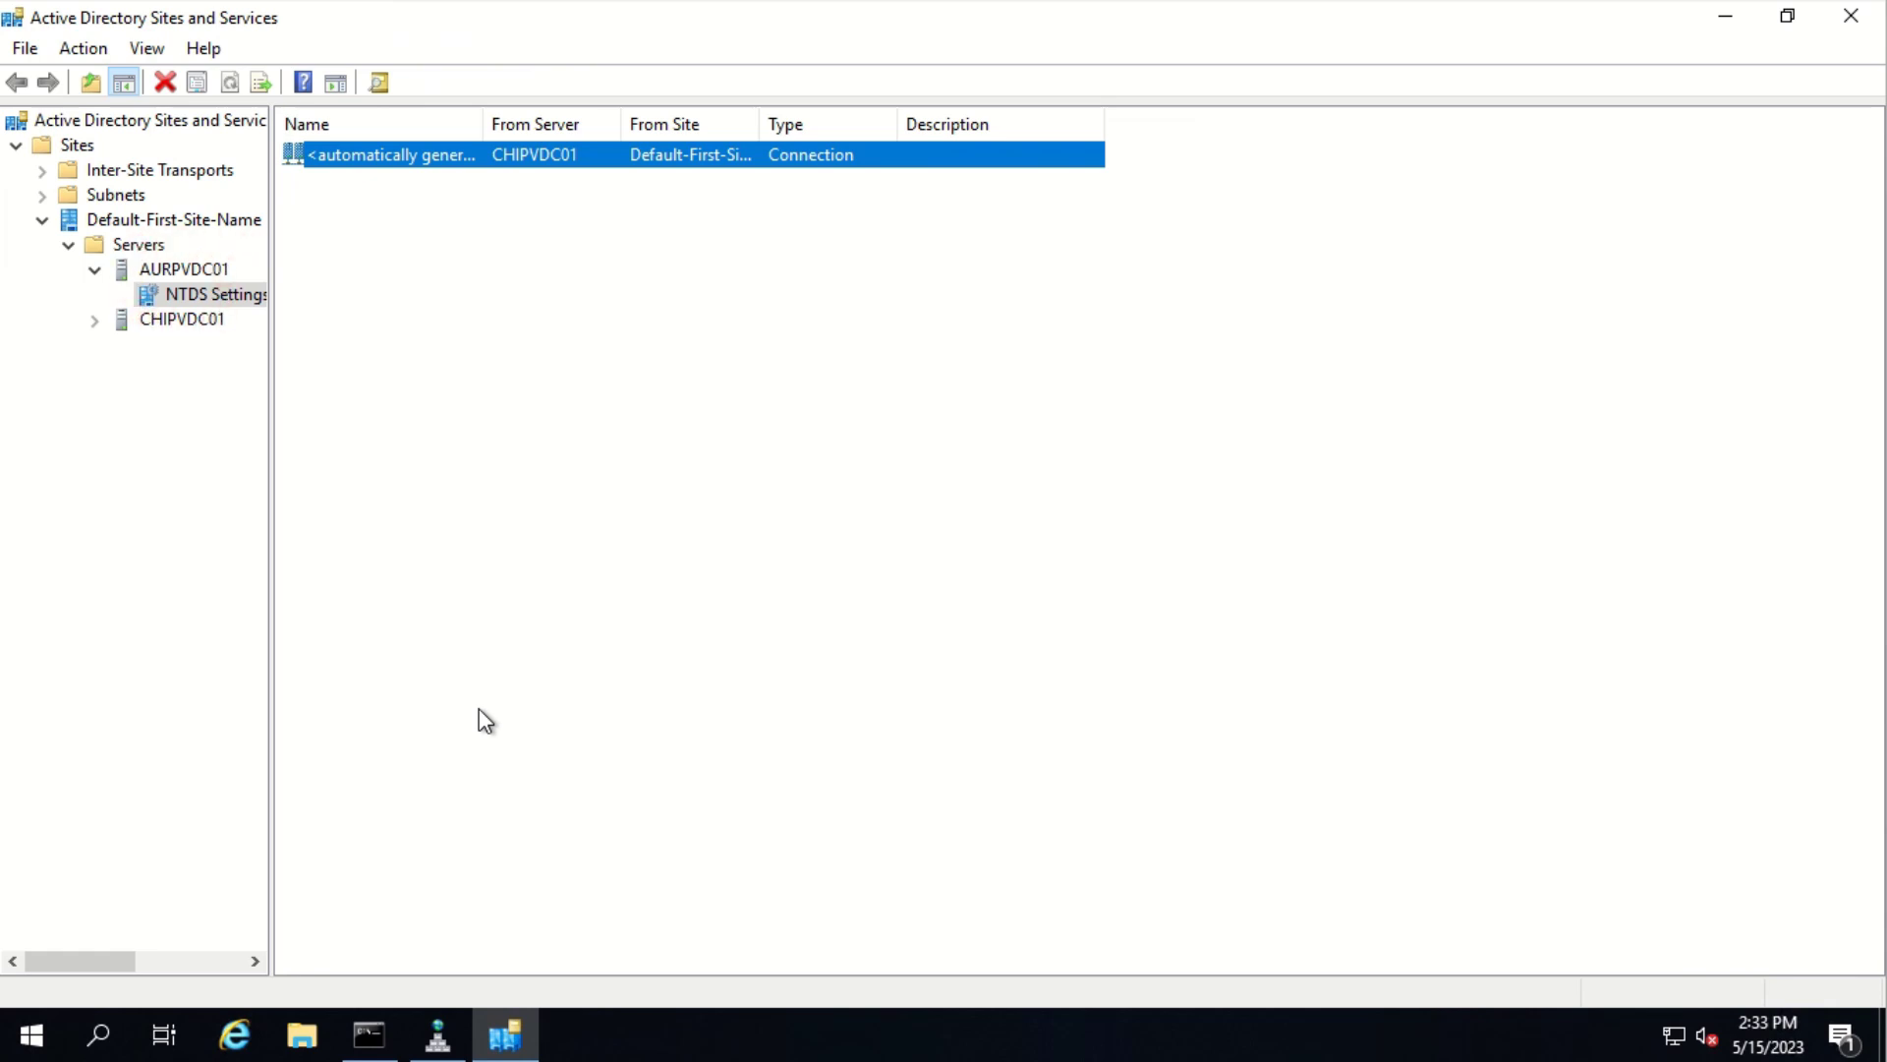
right_click(401, 158)
click(475, 204)
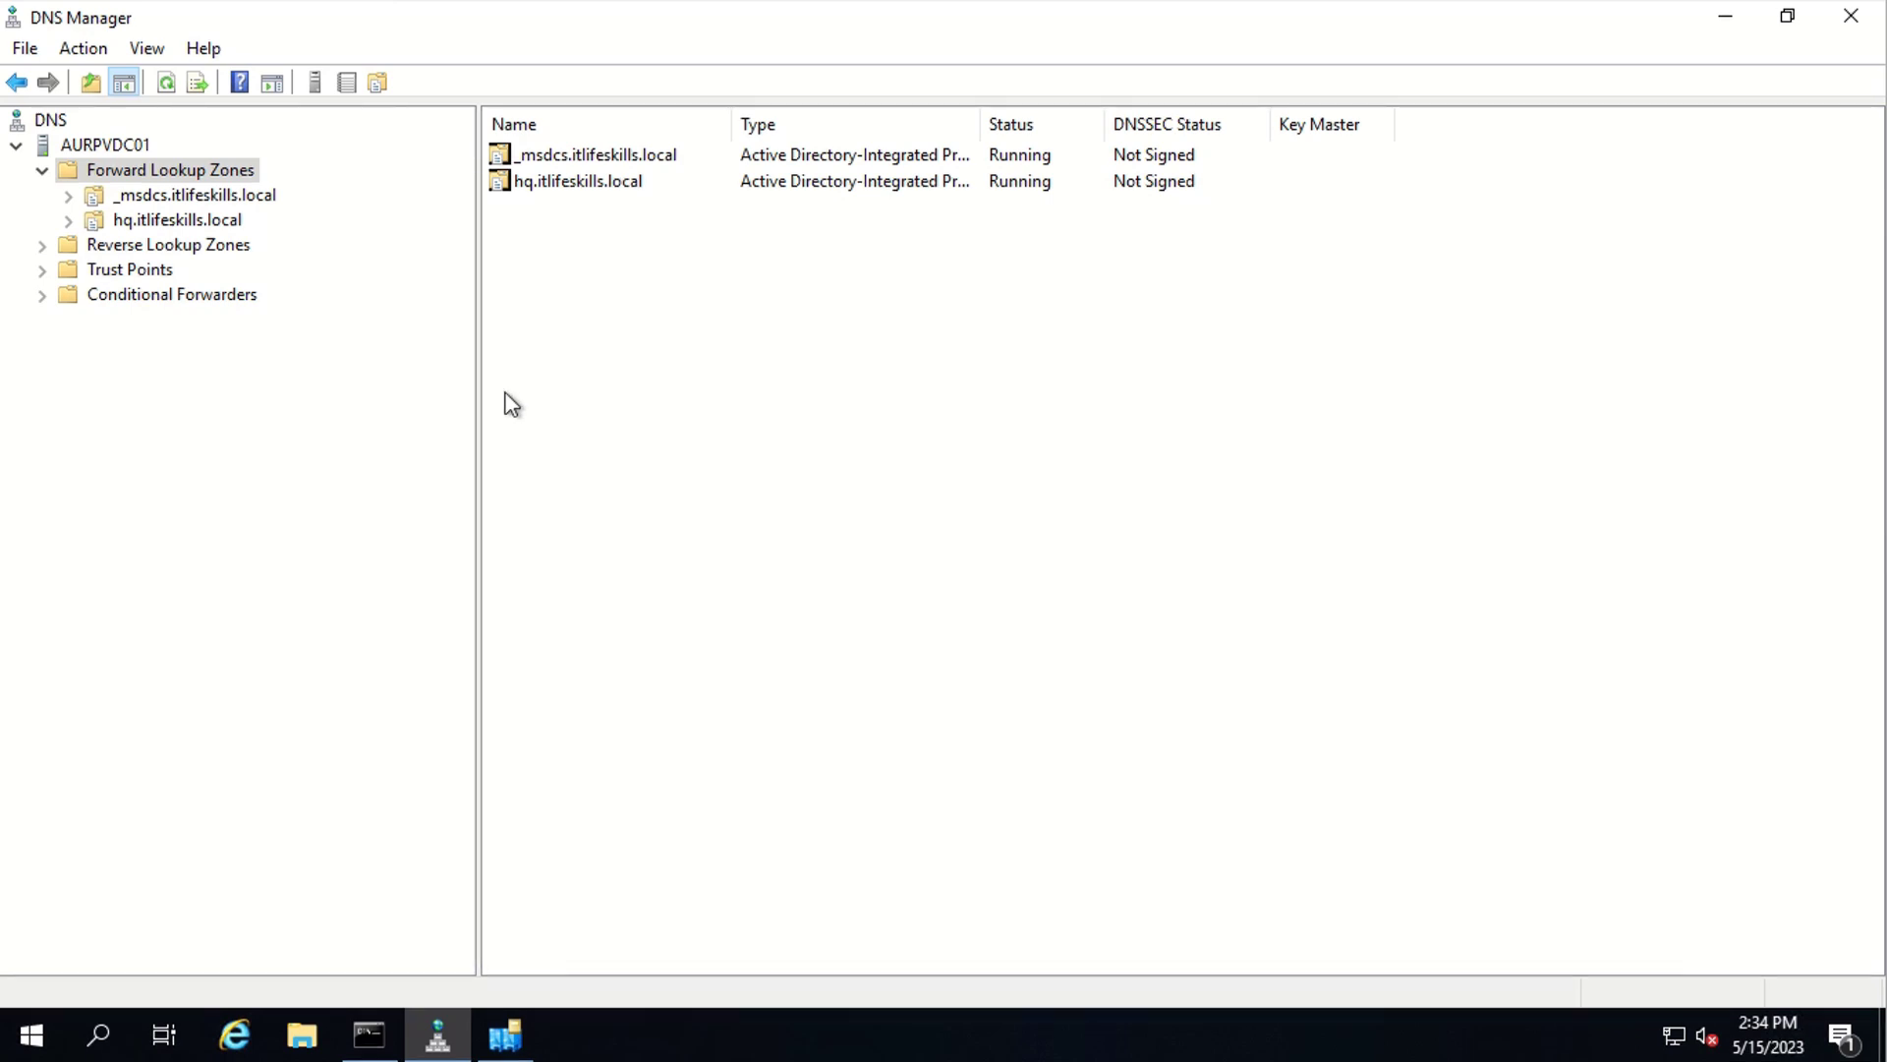
Start a new stub zone named itlifeskills.local with domain-wide replication scope
right_click(238, 173)
click(287, 190)
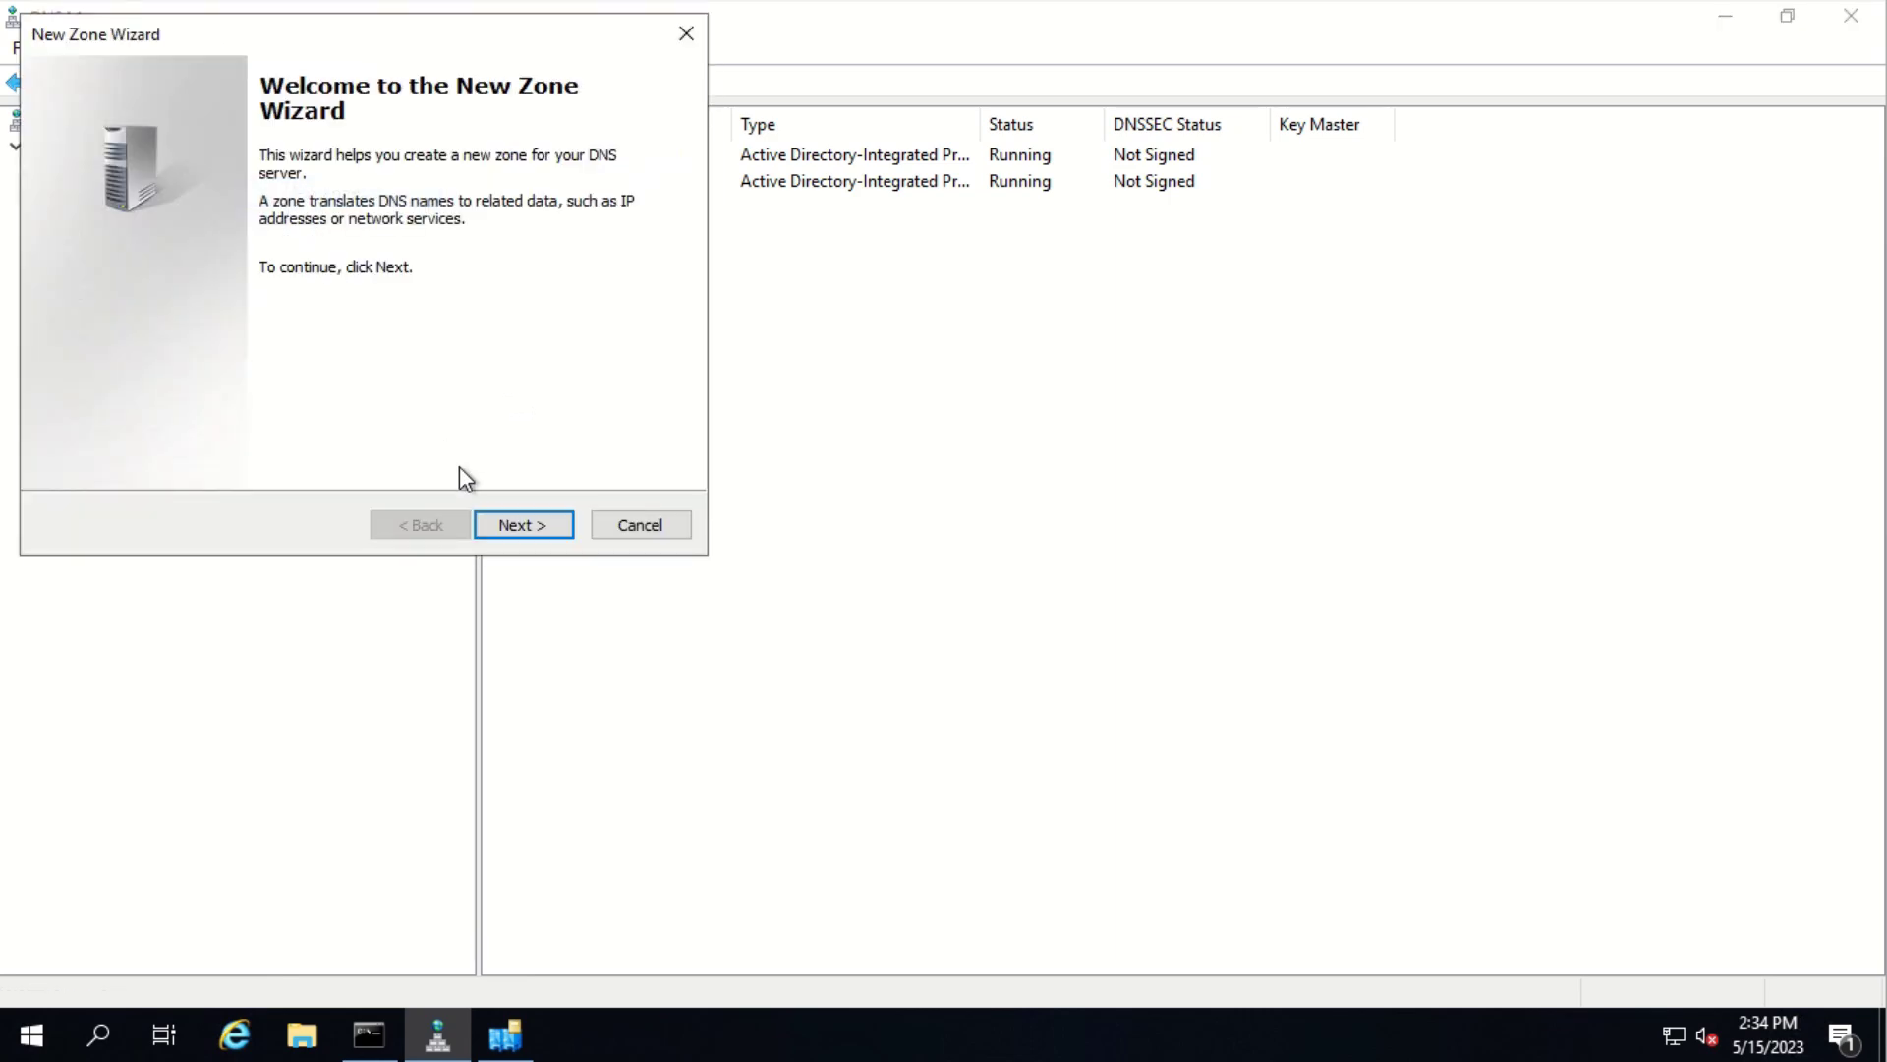
click(521, 524)
click(147, 327)
click(535, 524)
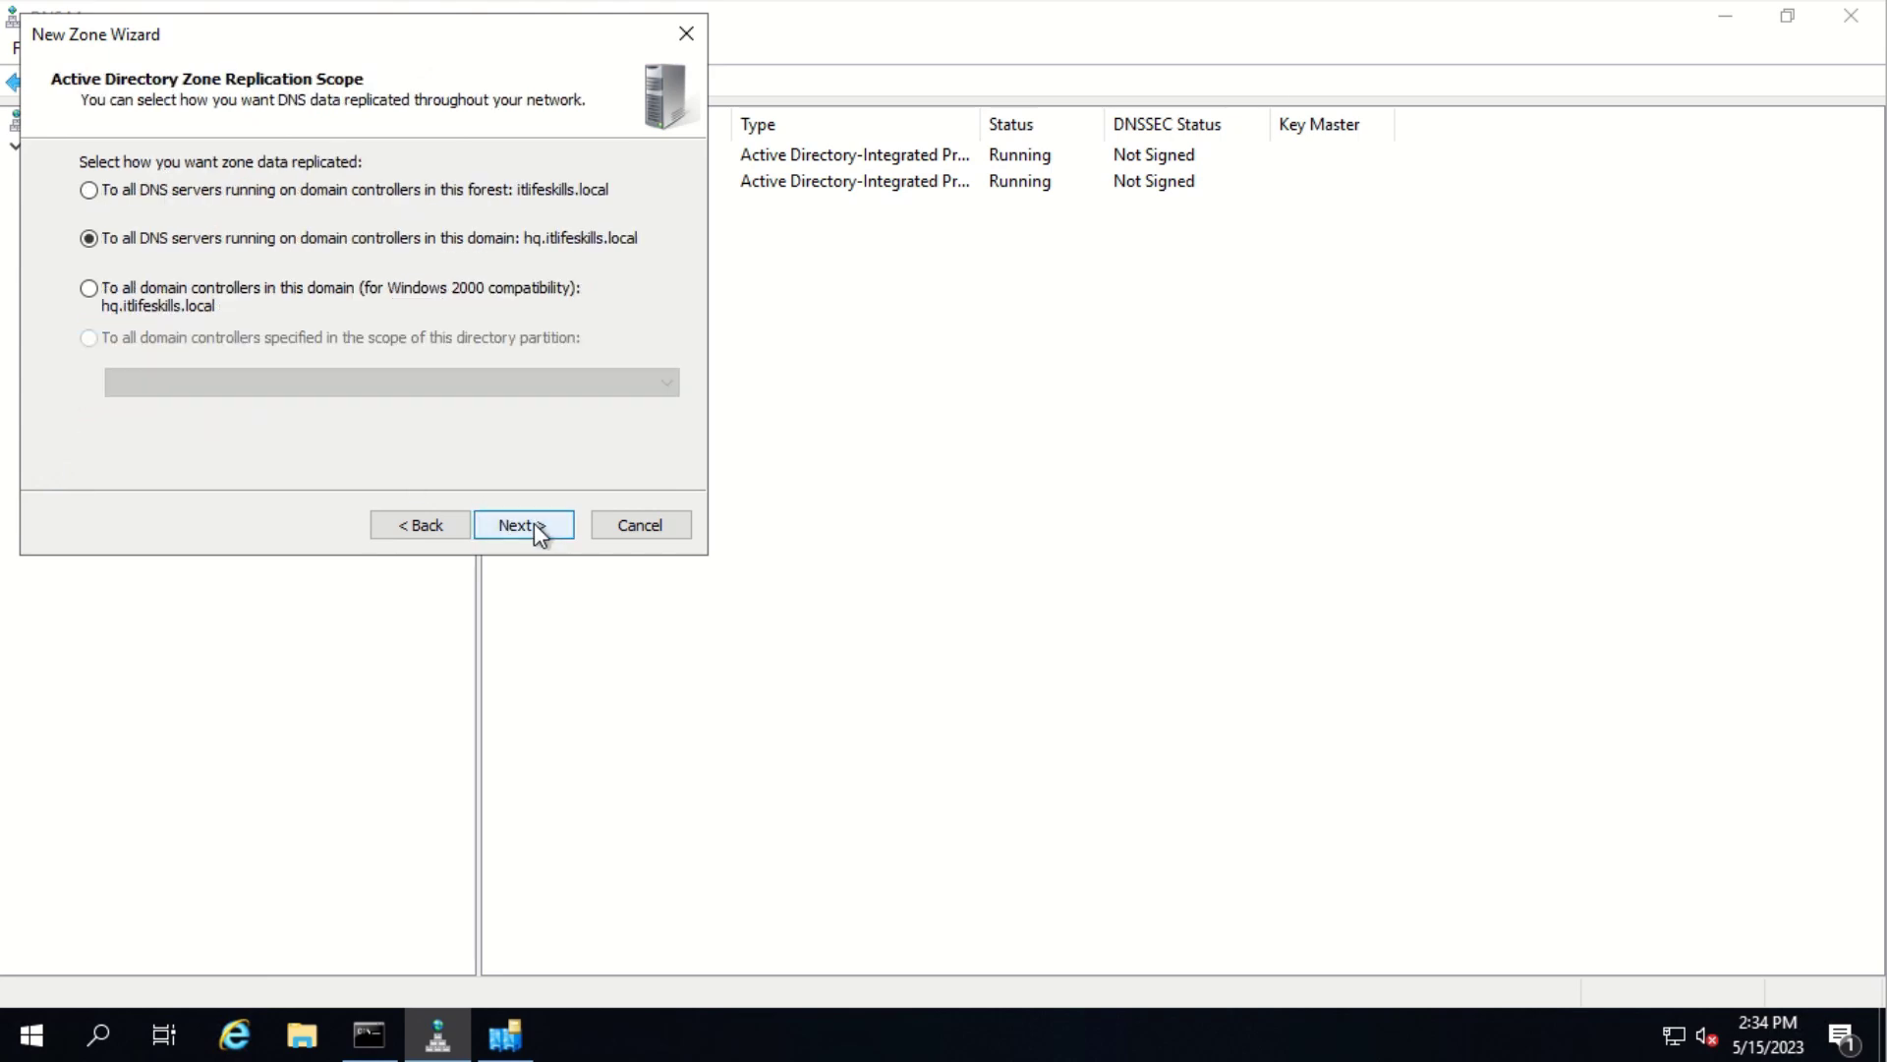
click(535, 525)
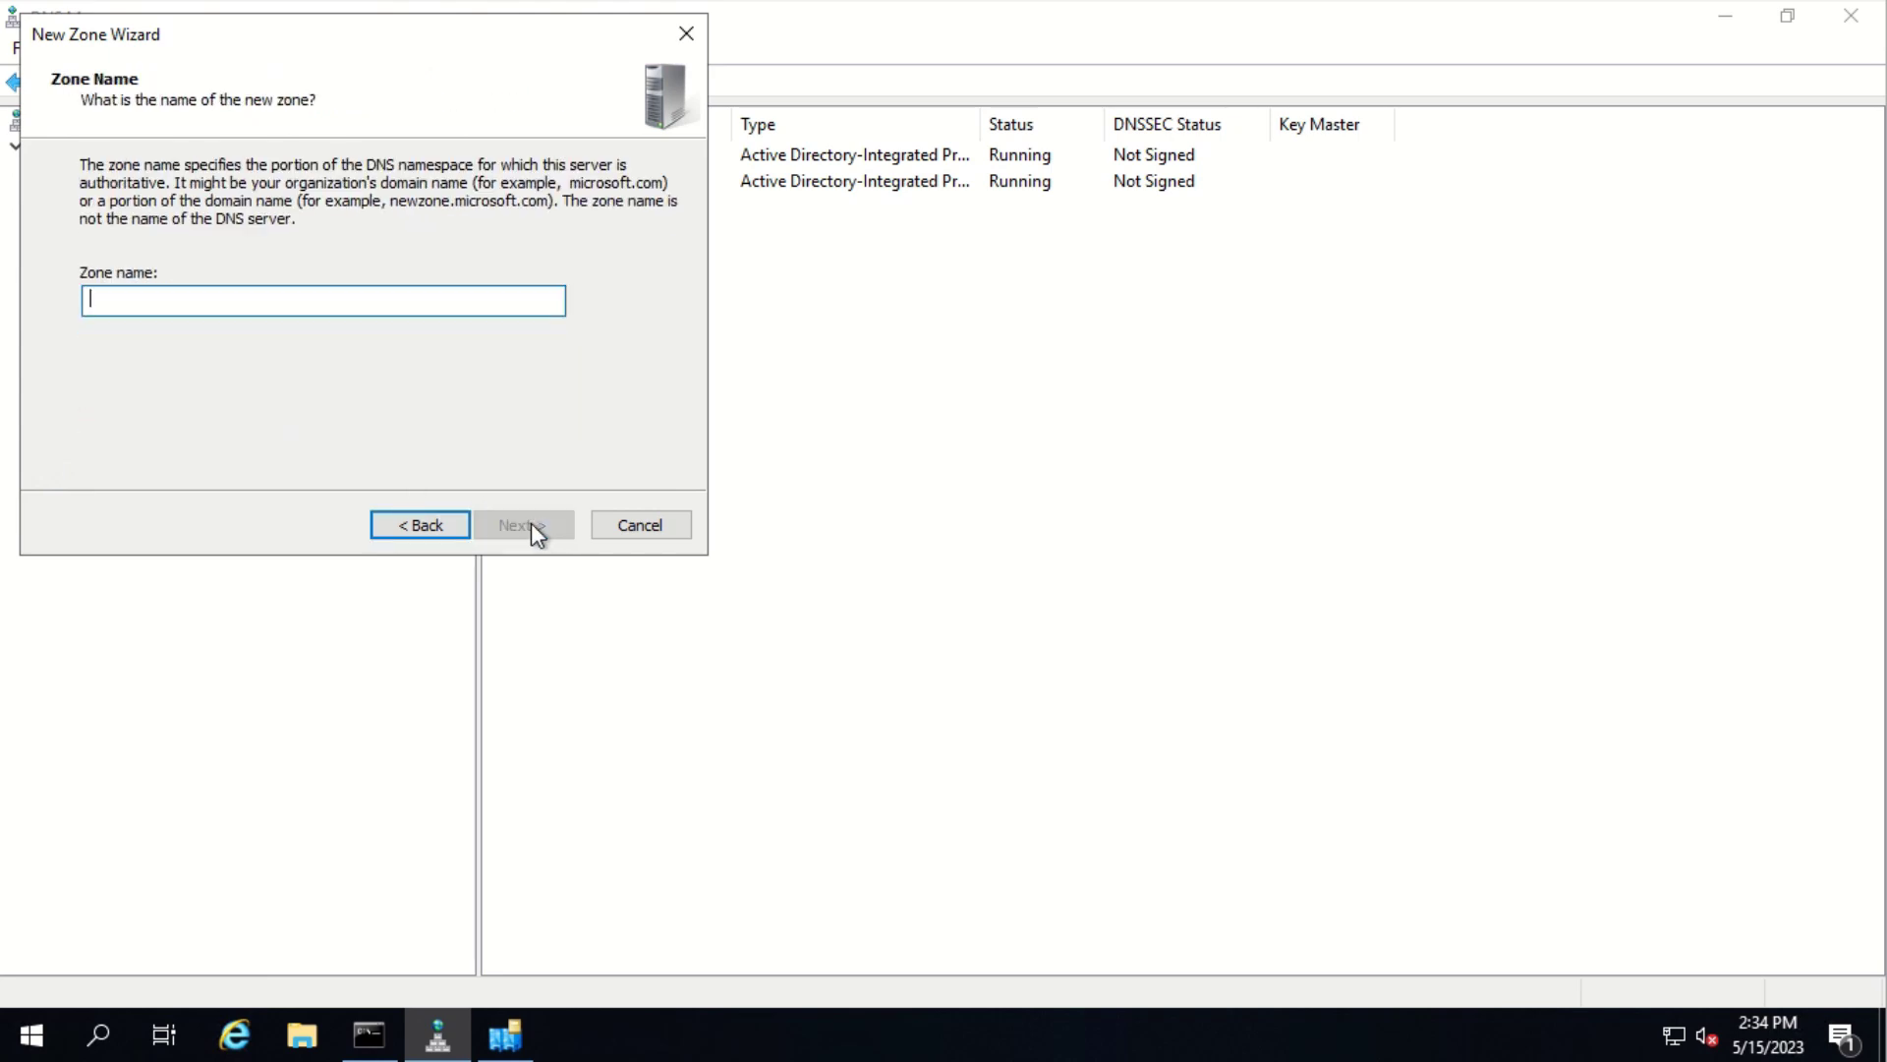
text(it)
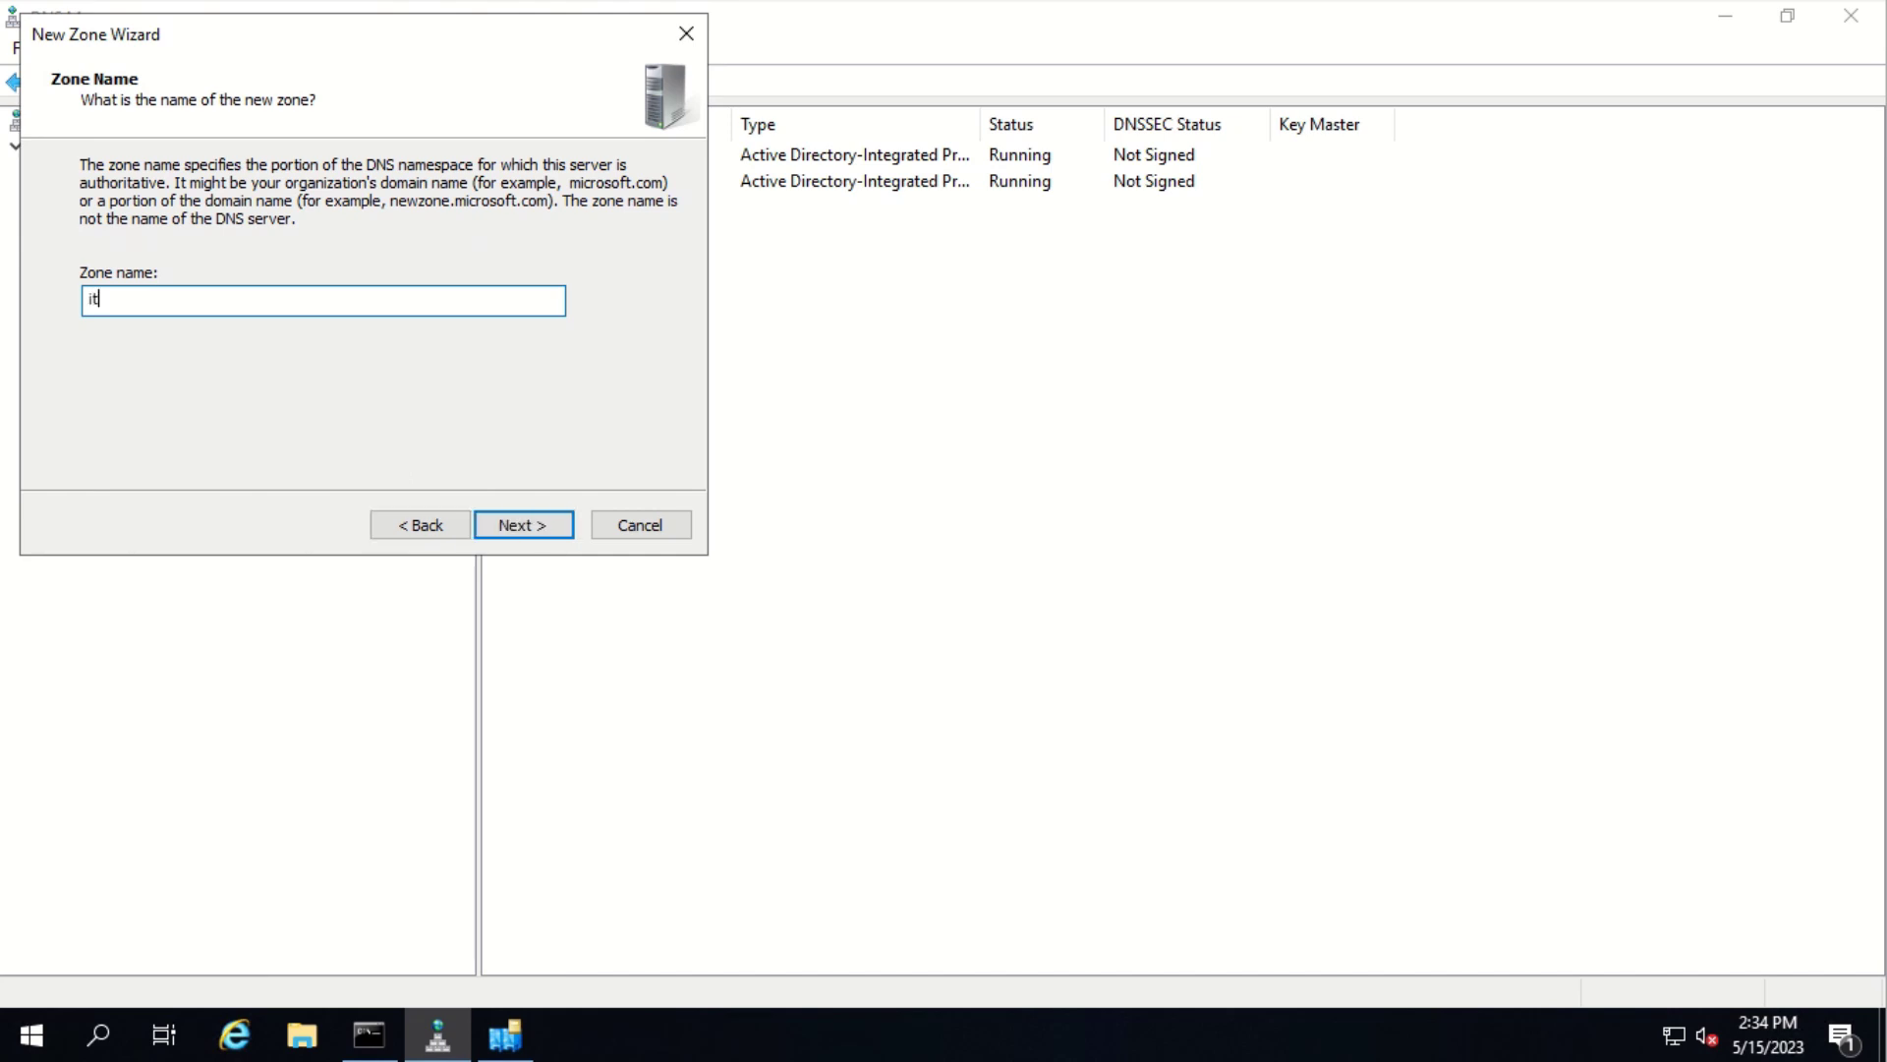
text(lifeskills.local)
click(505, 523)
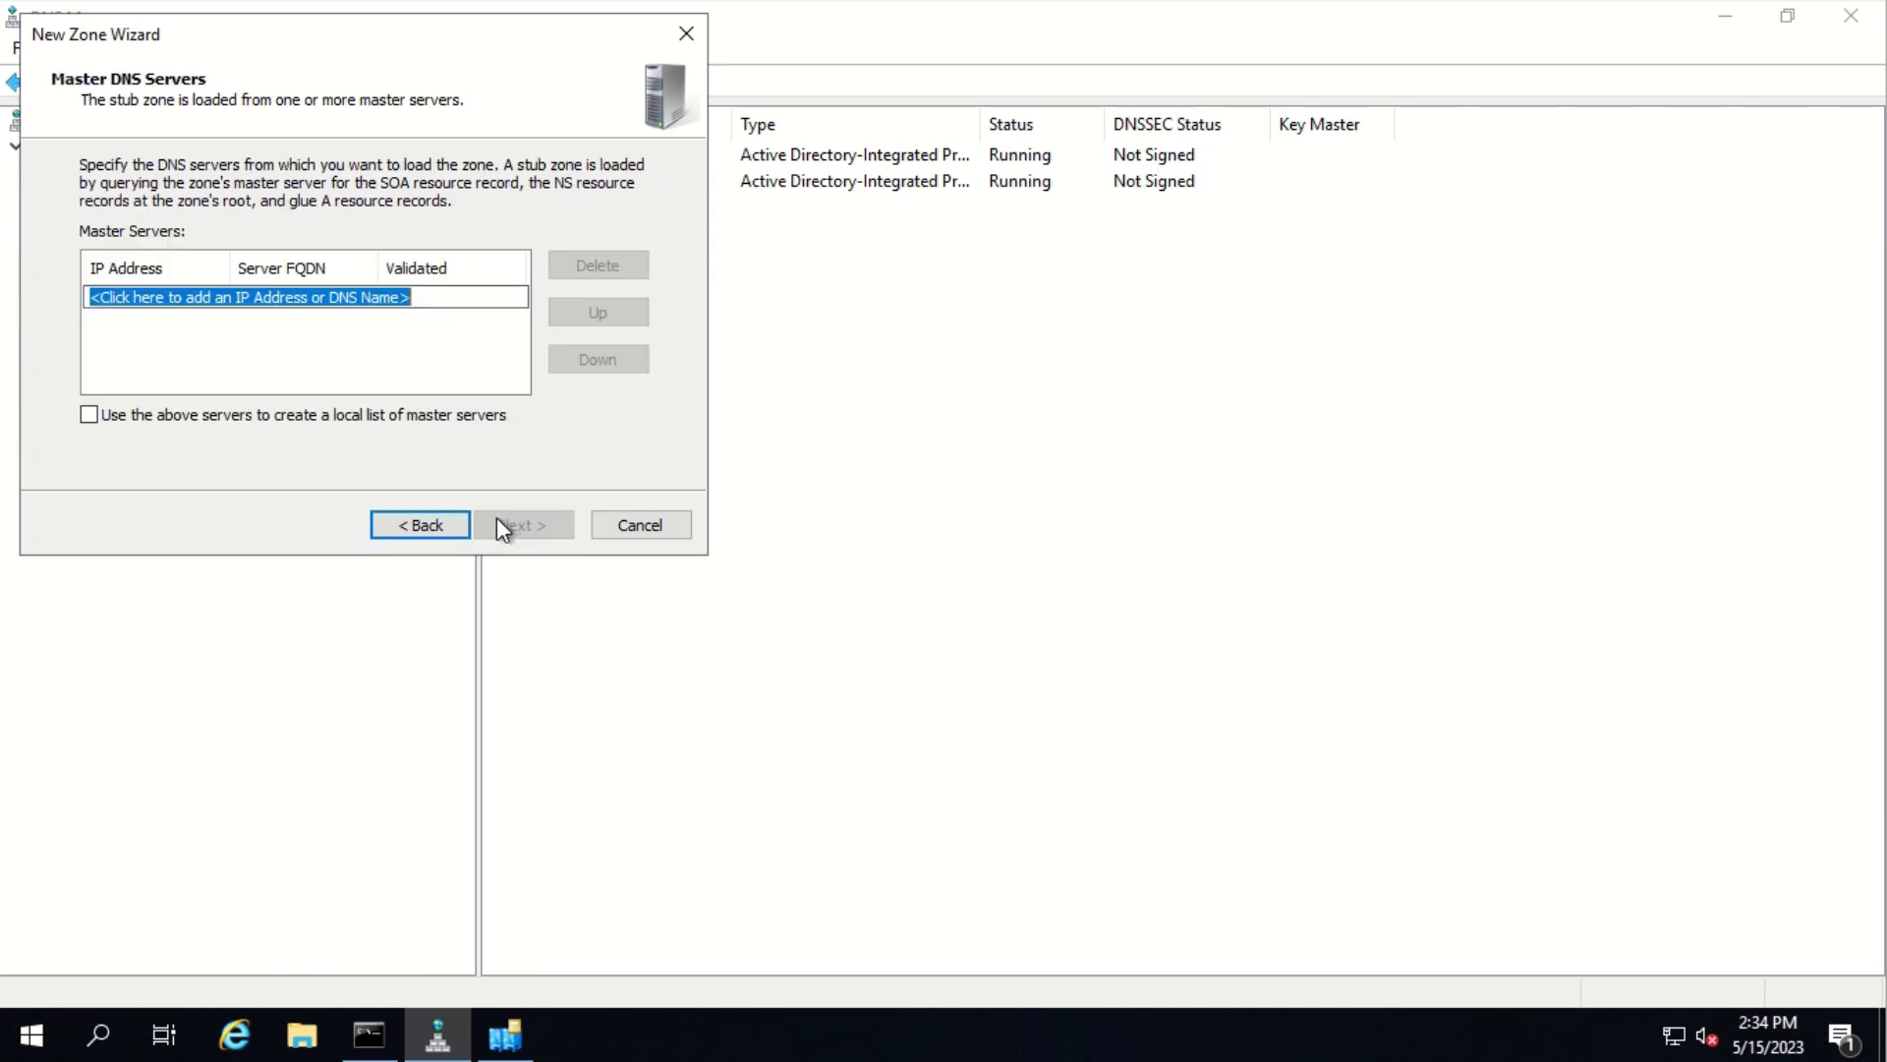
Add master server 10.0.0.10, finish the wizard, and view the new zone's records
text(1)
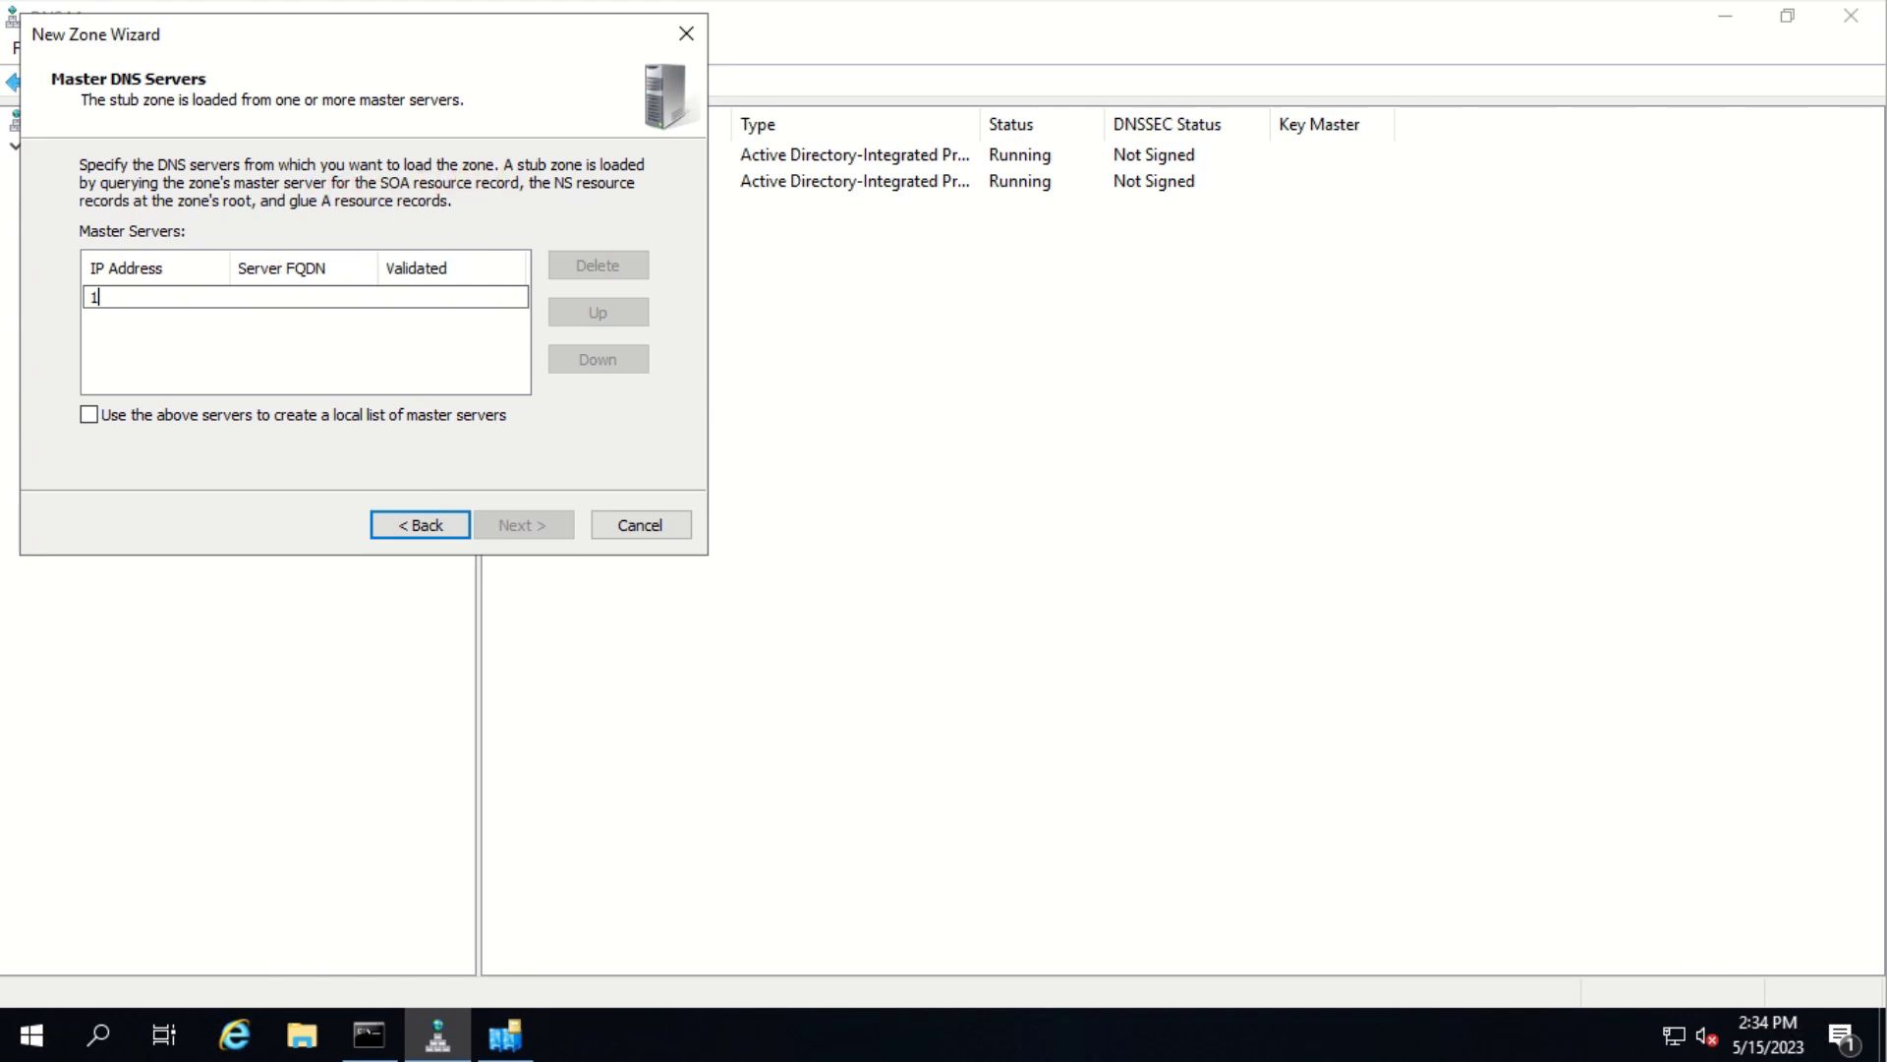
text(0.0.0.10)
click(362, 354)
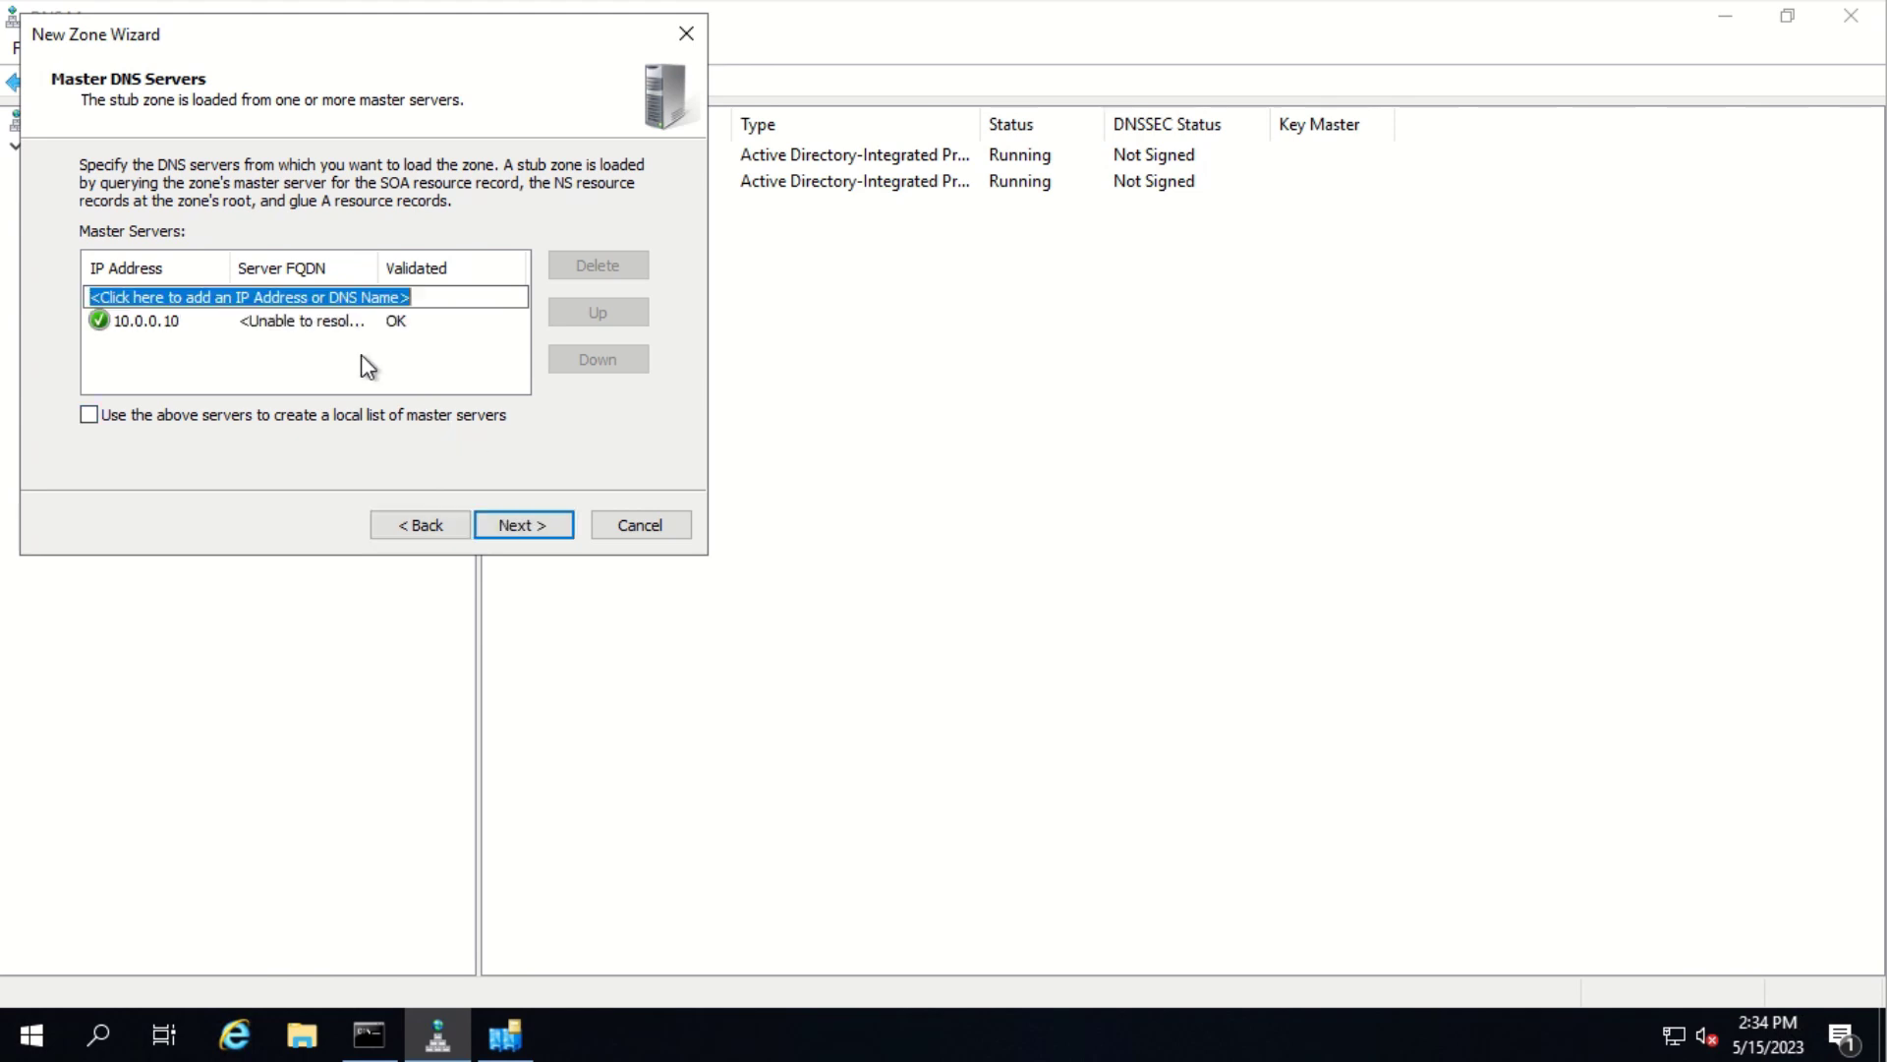
click(527, 527)
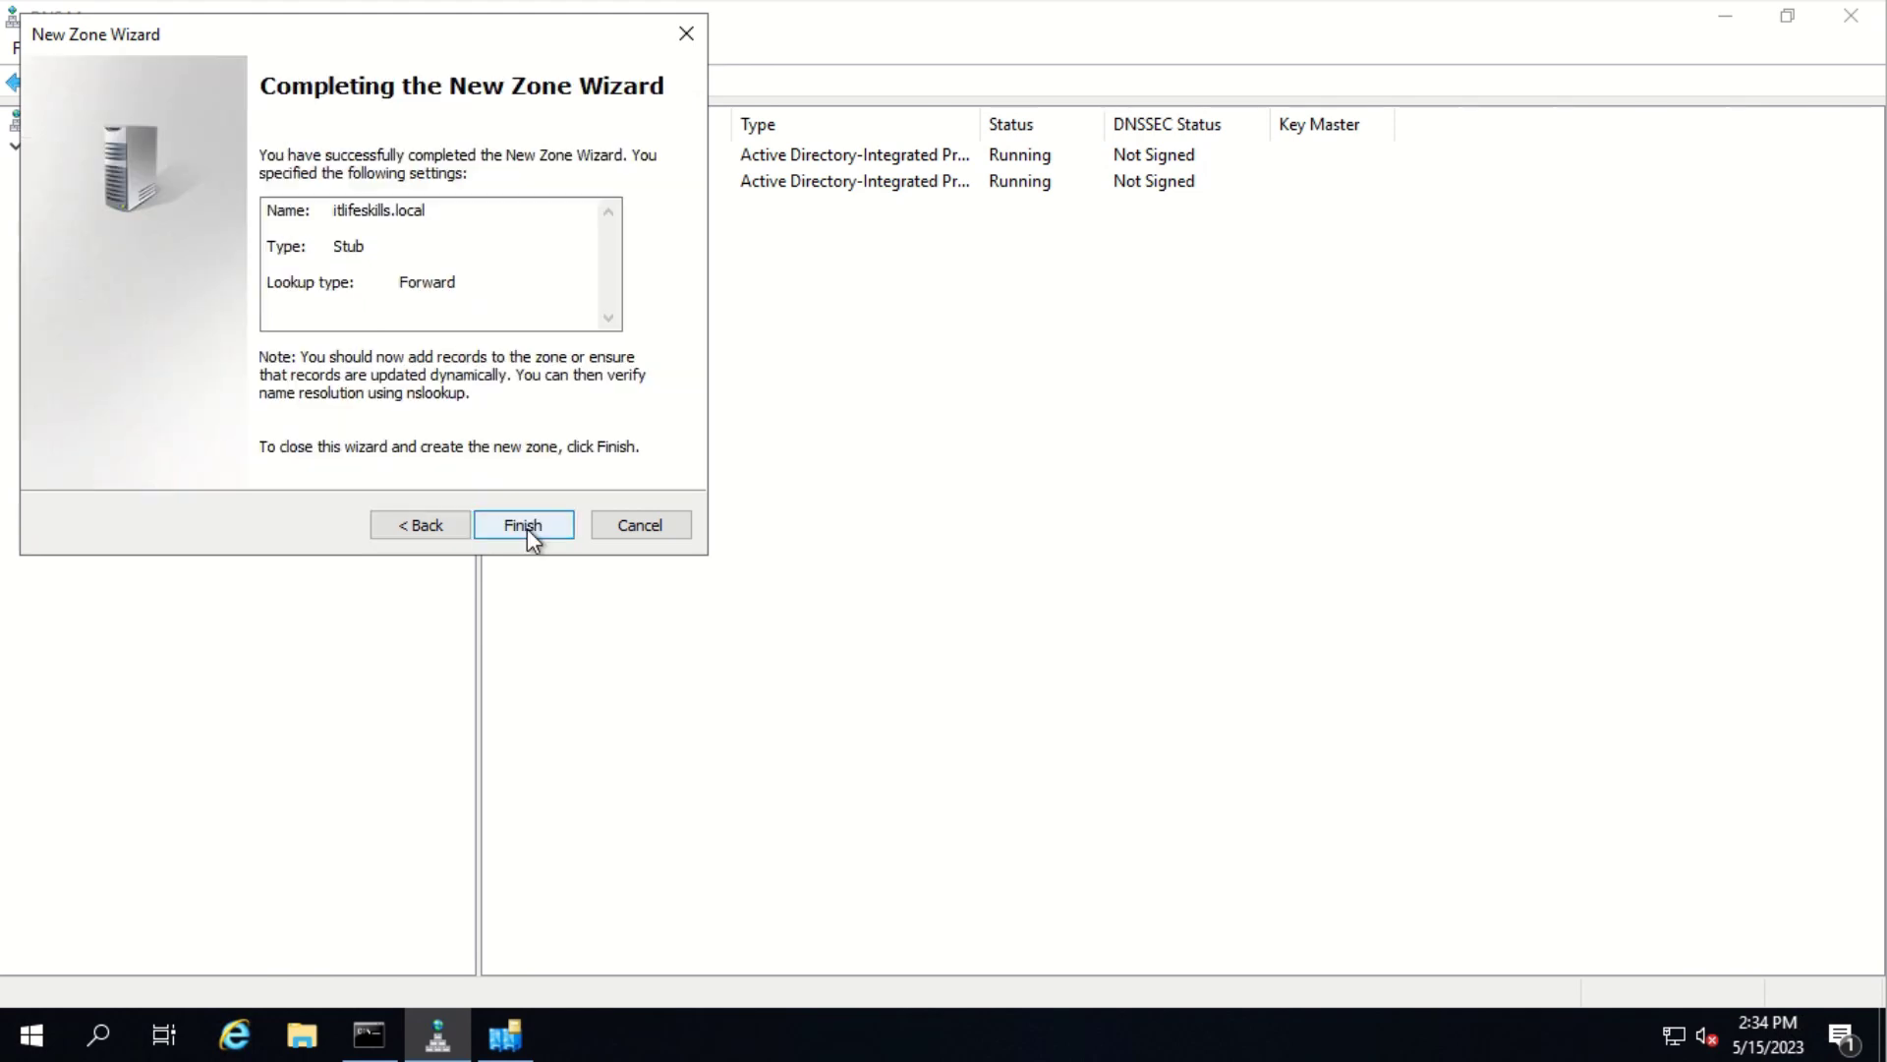
click(527, 532)
click(167, 245)
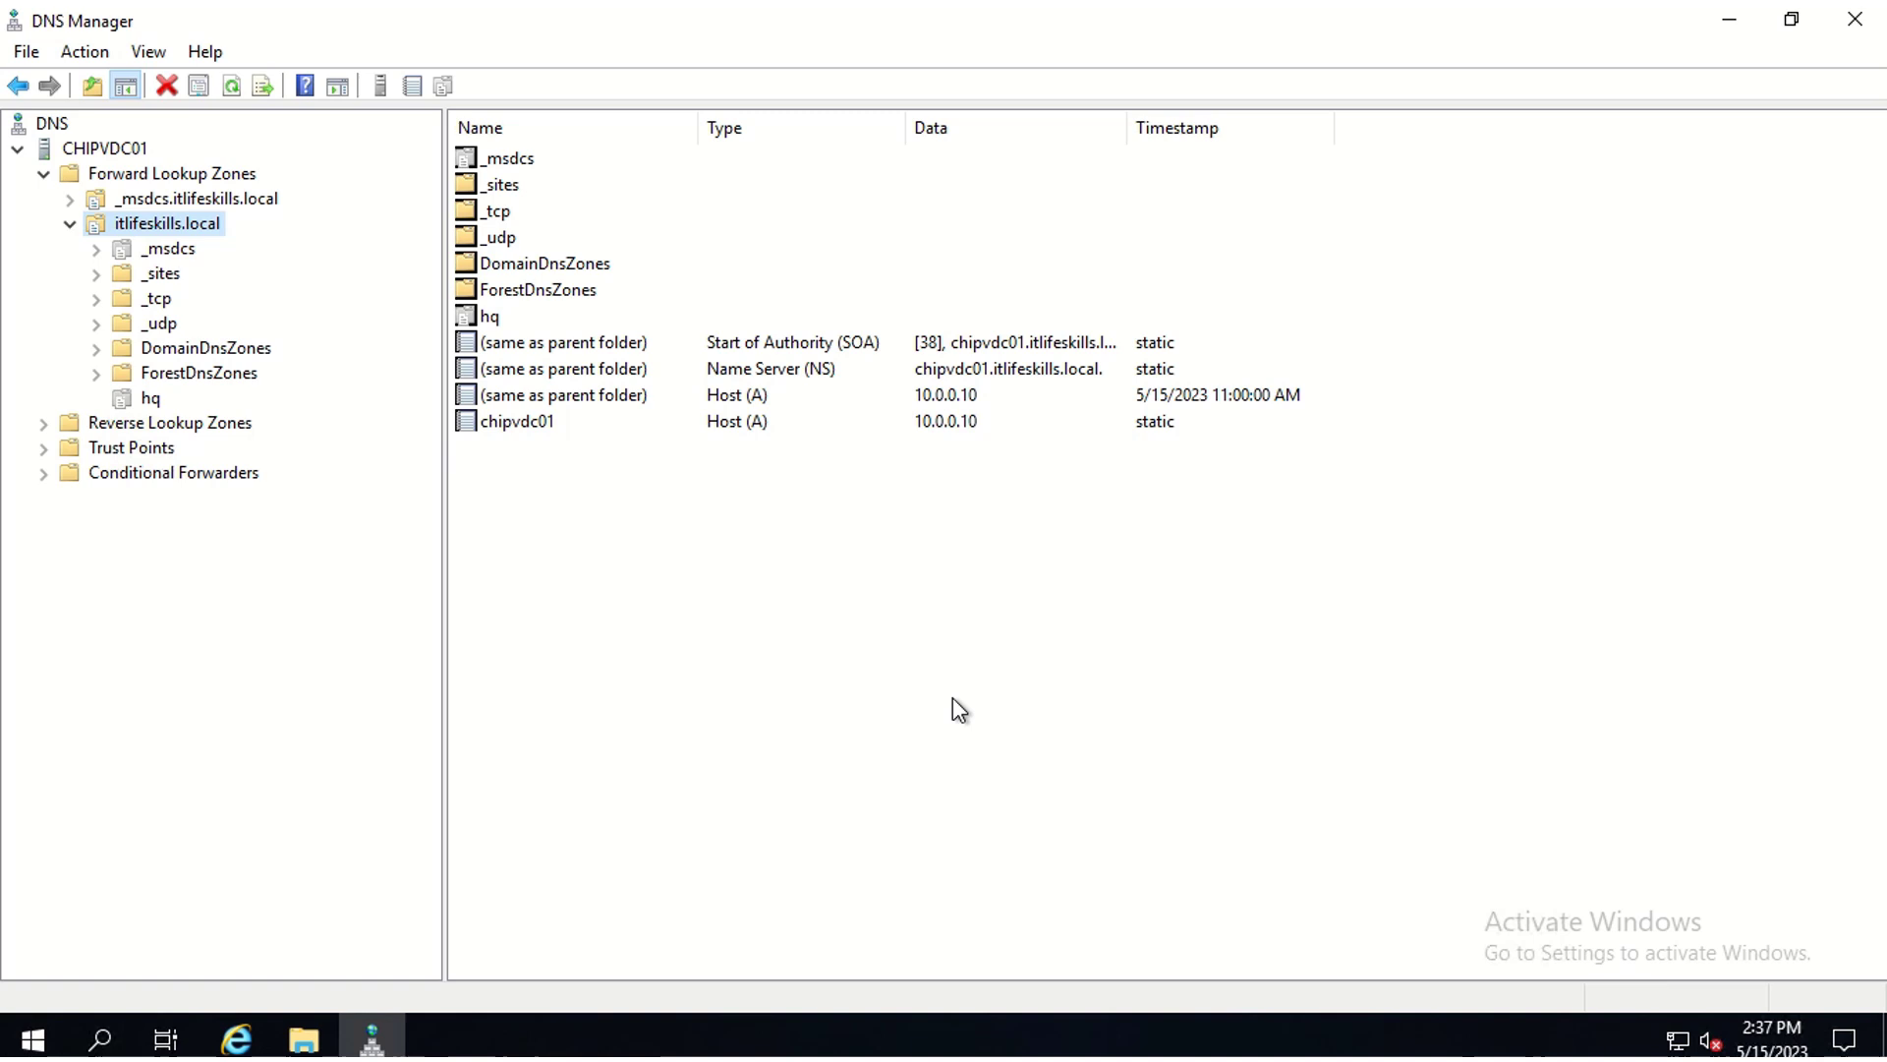
Allow zone transfers to any server in the itlifeskills.local zone properties and save
right_click(199, 234)
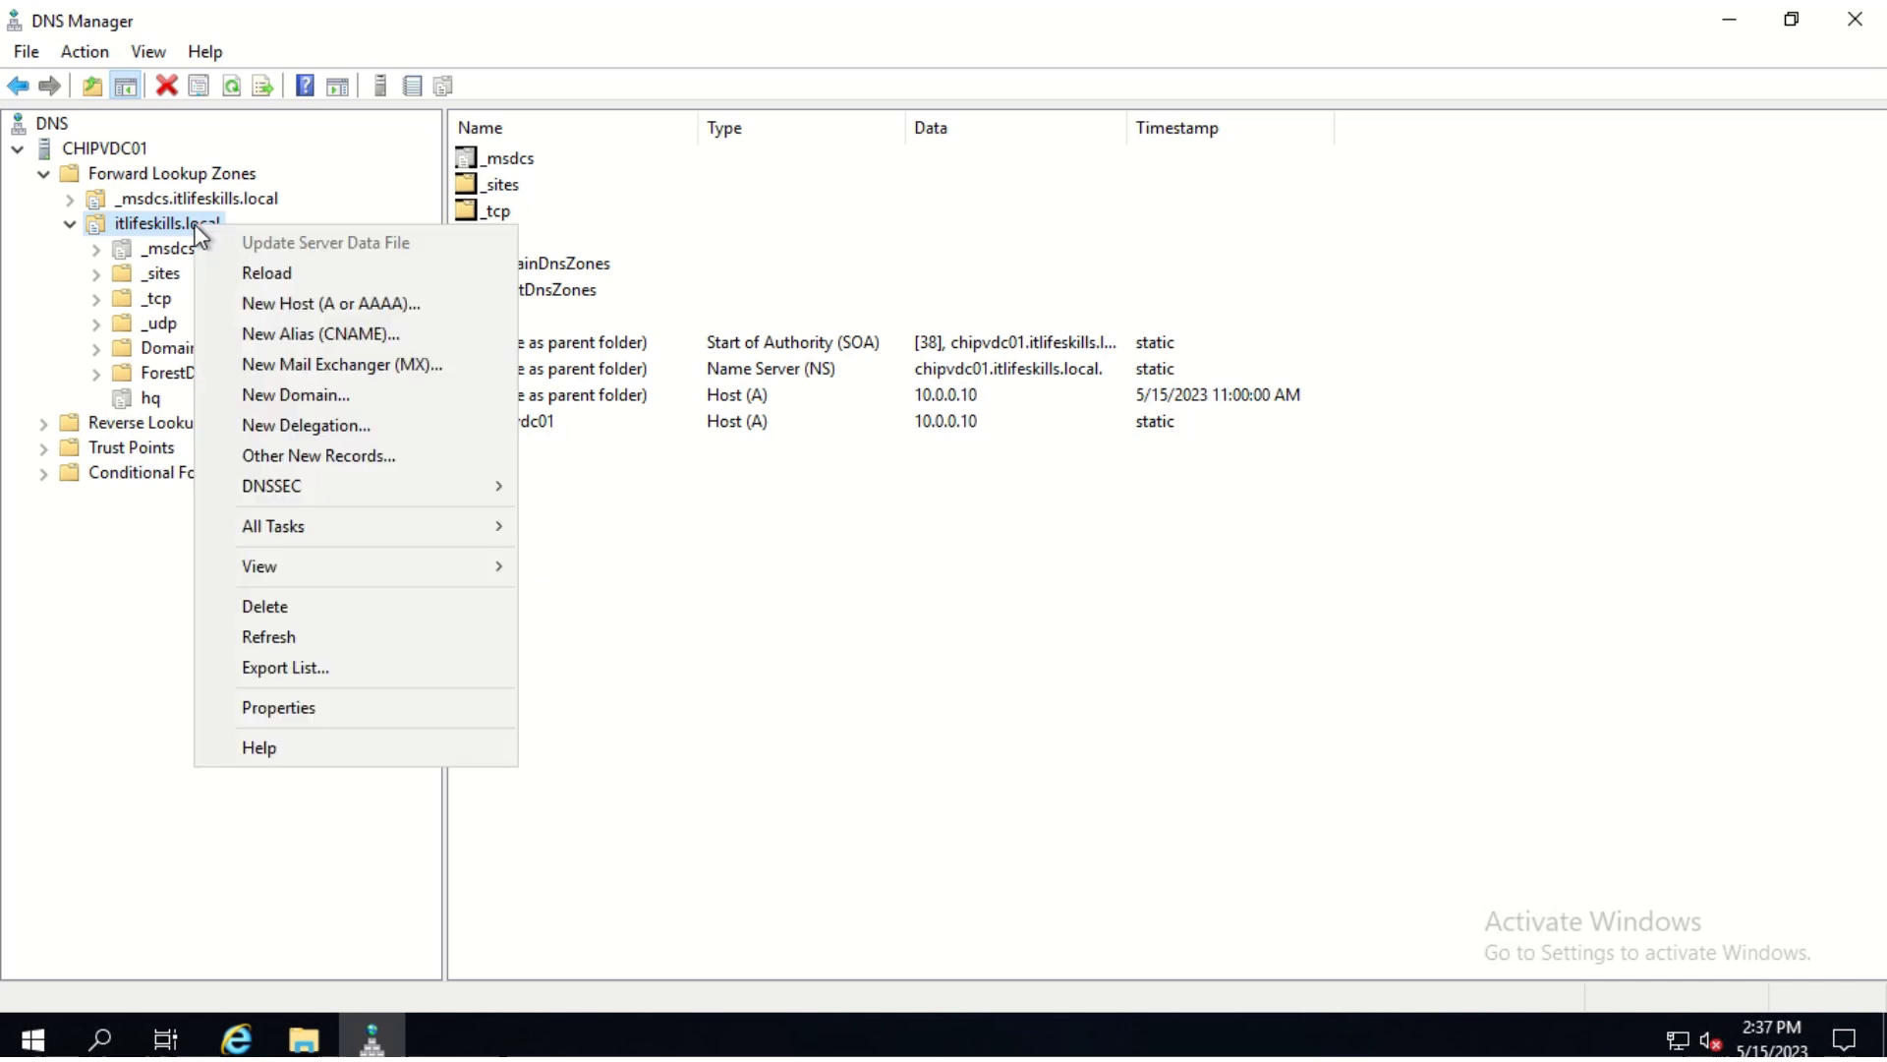
click(318, 707)
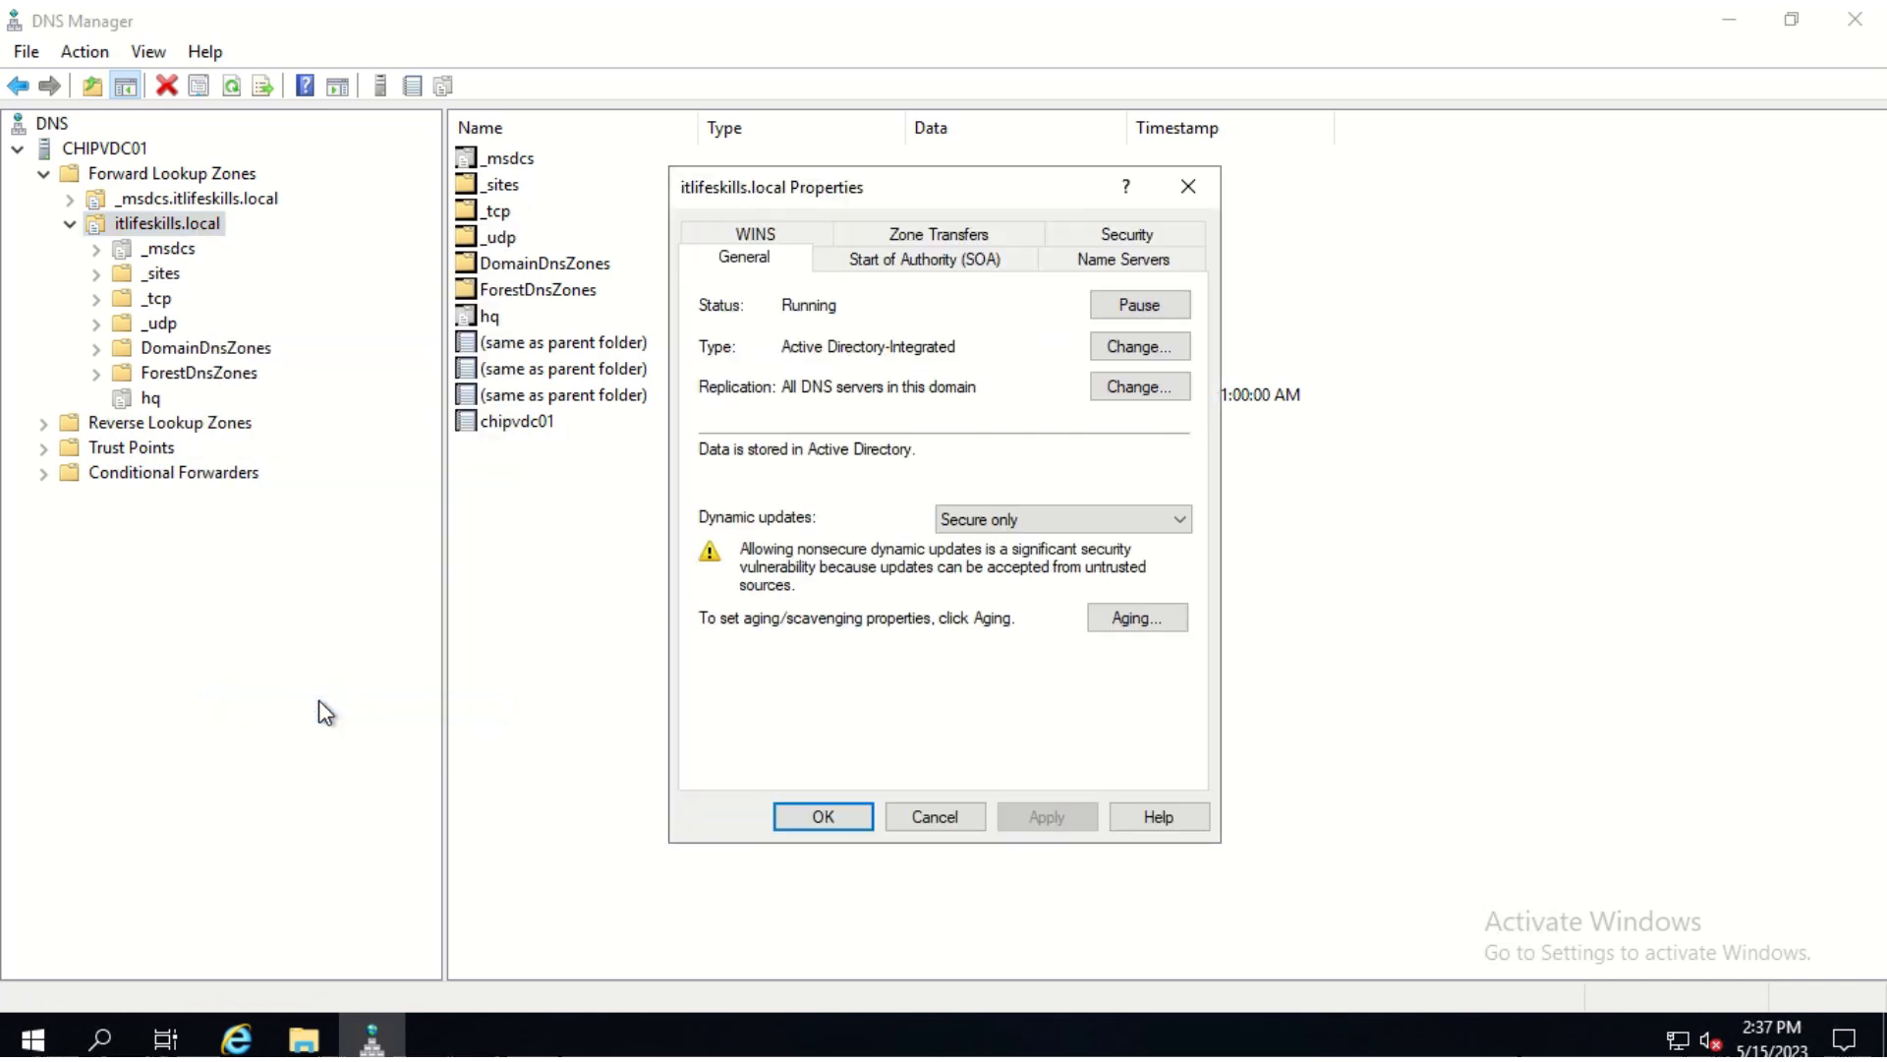
click(977, 236)
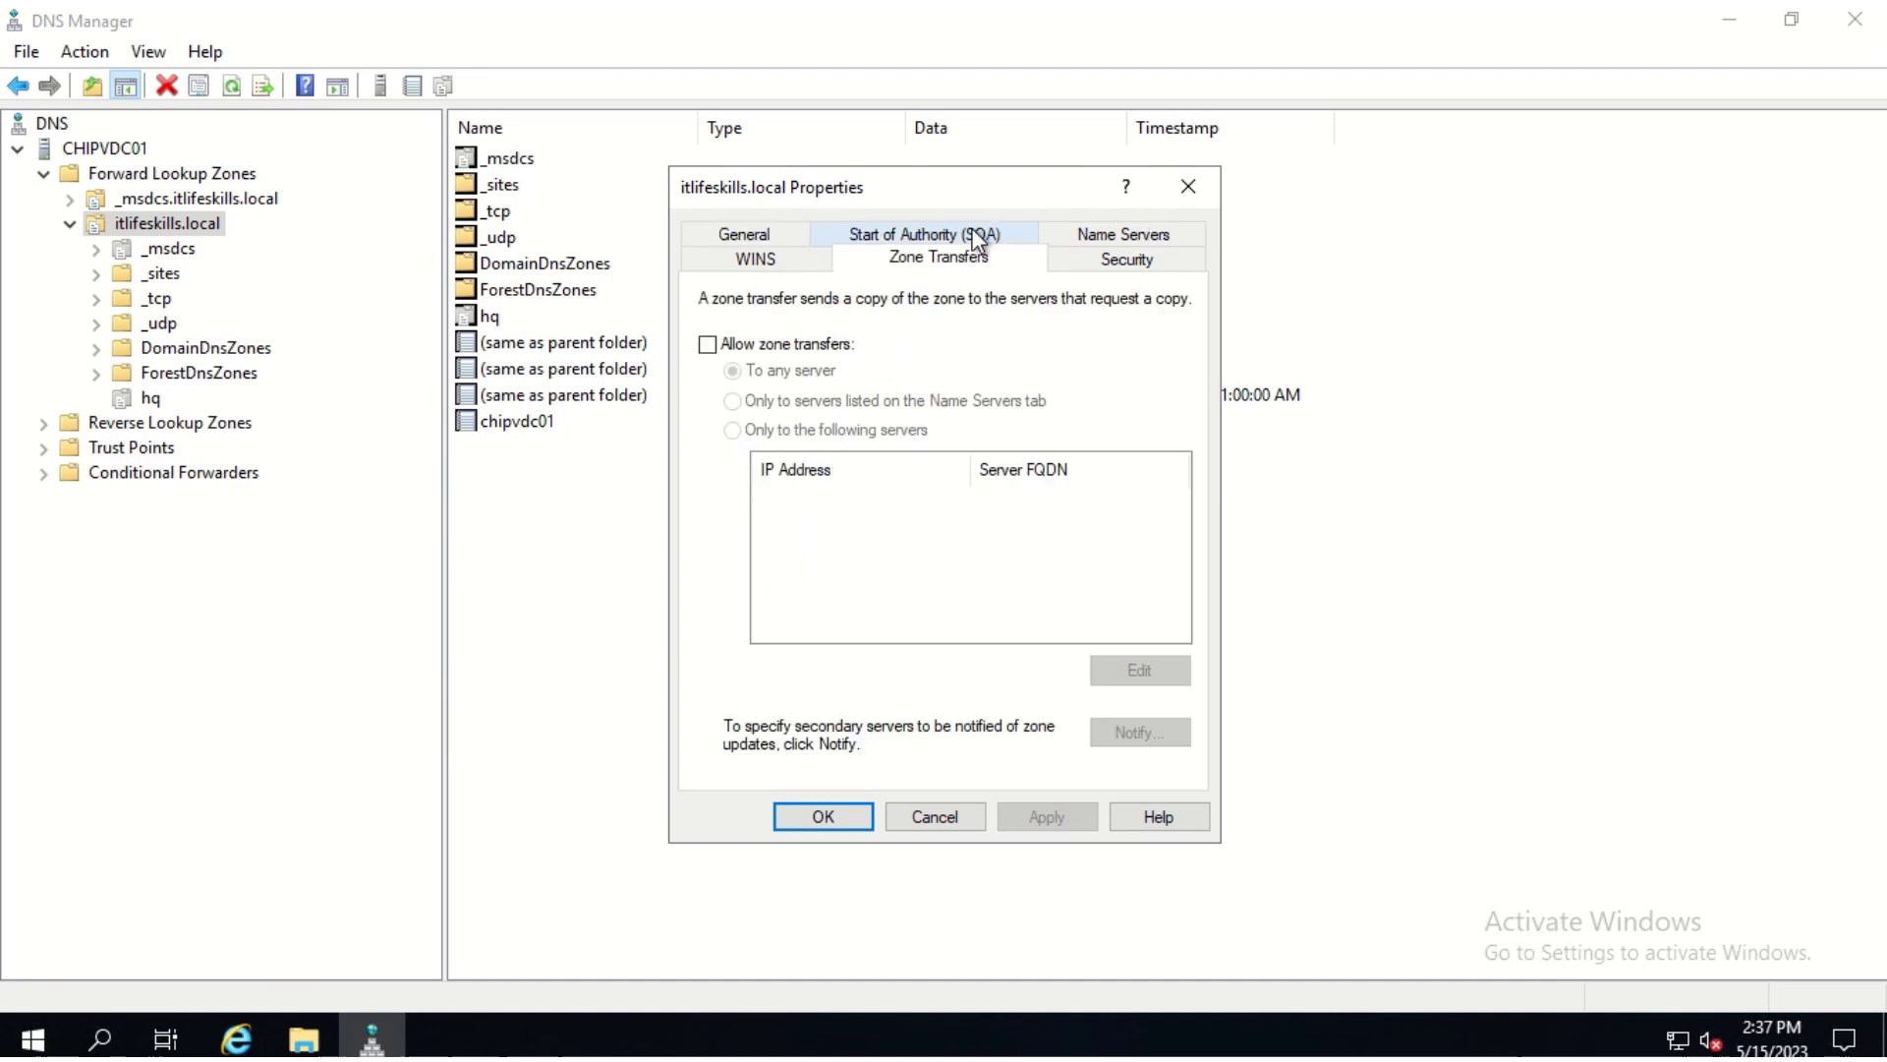
click(818, 353)
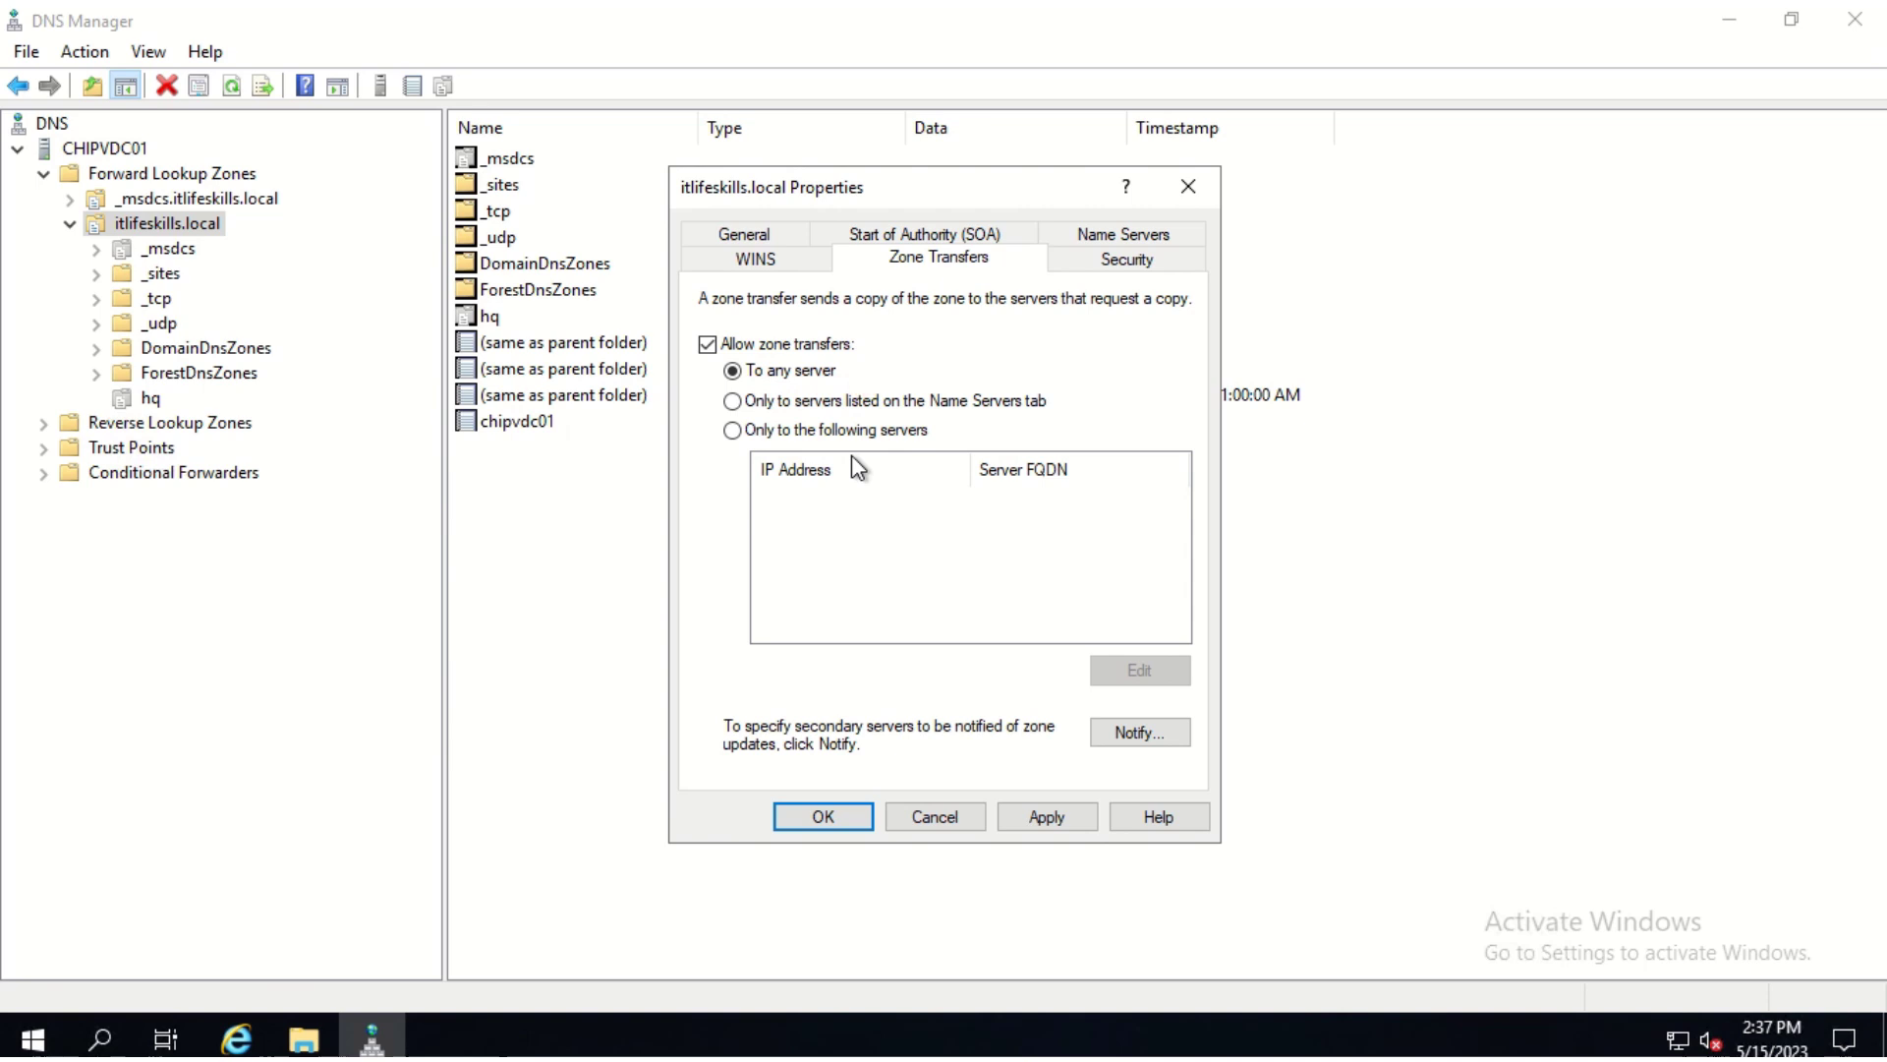
click(851, 817)
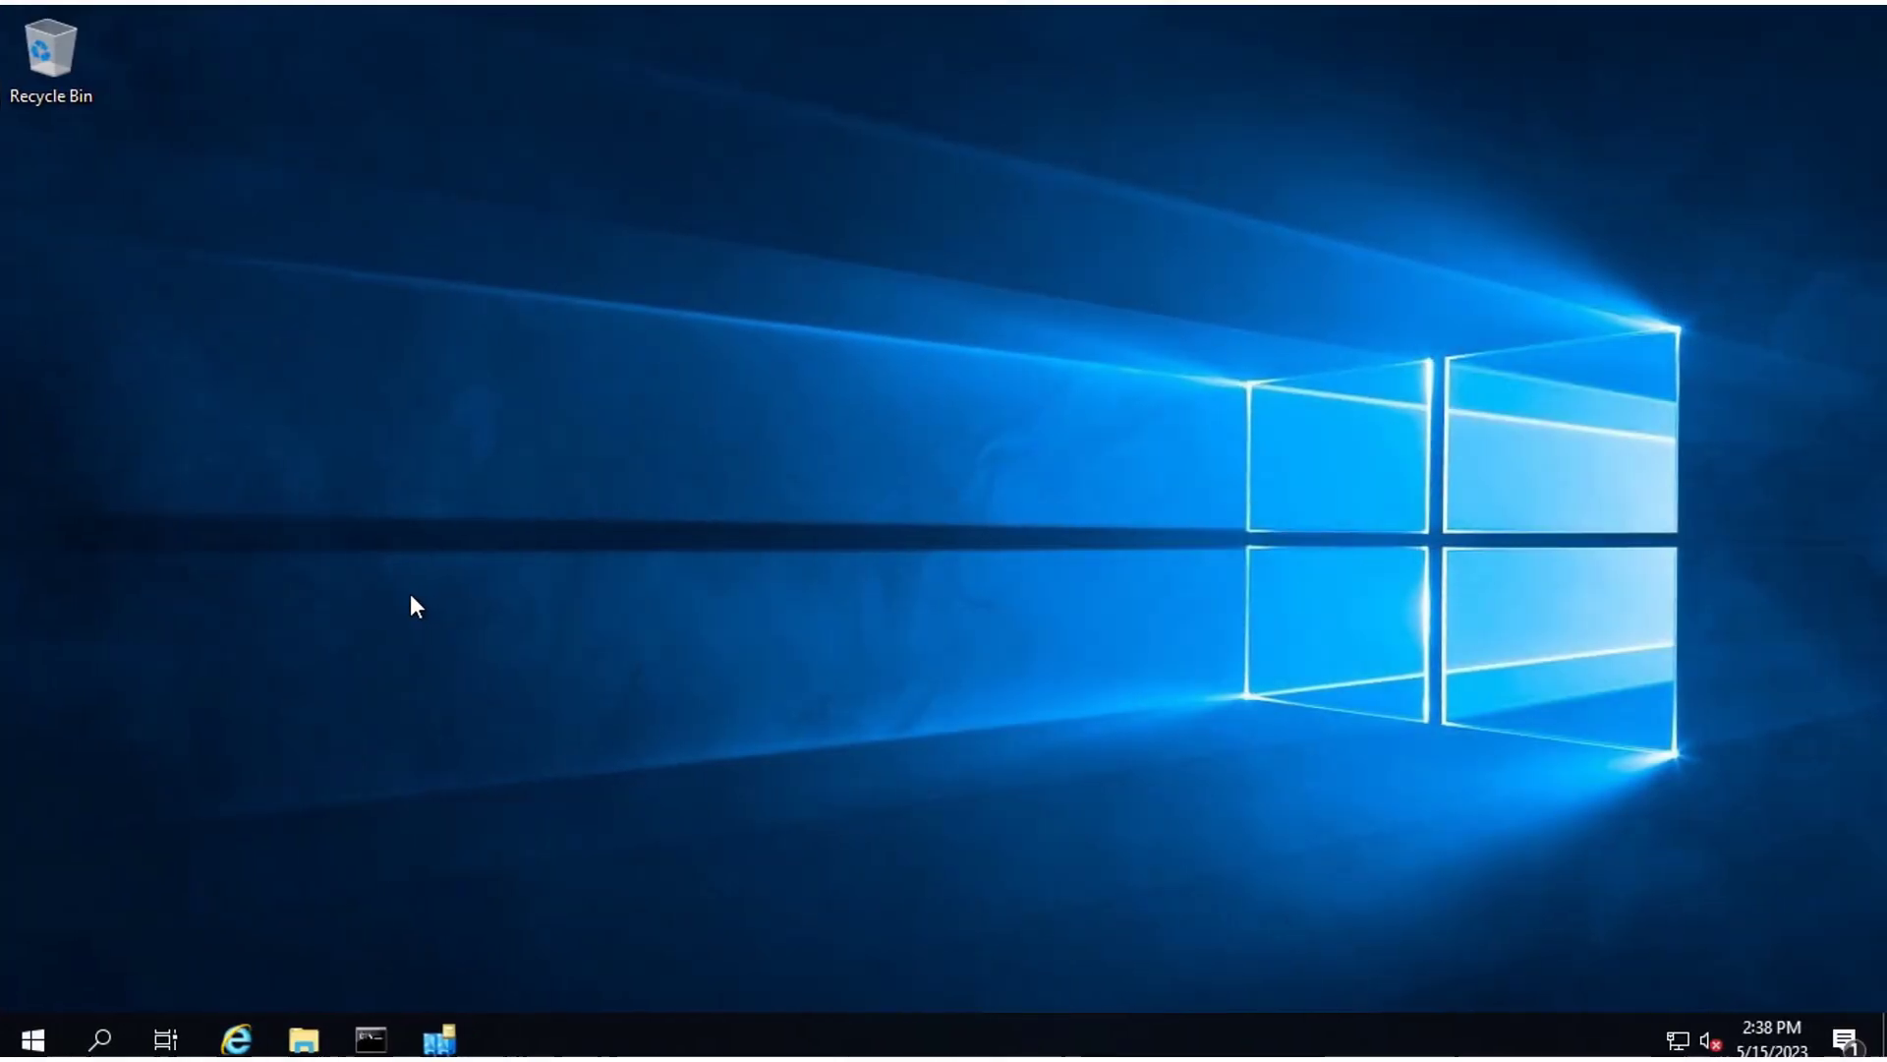
Launch DNS from Administrative Tools and view the itlifeskills.local stub zone's SOA, NS and chipvdc01 records
click(32, 1038)
click(244, 629)
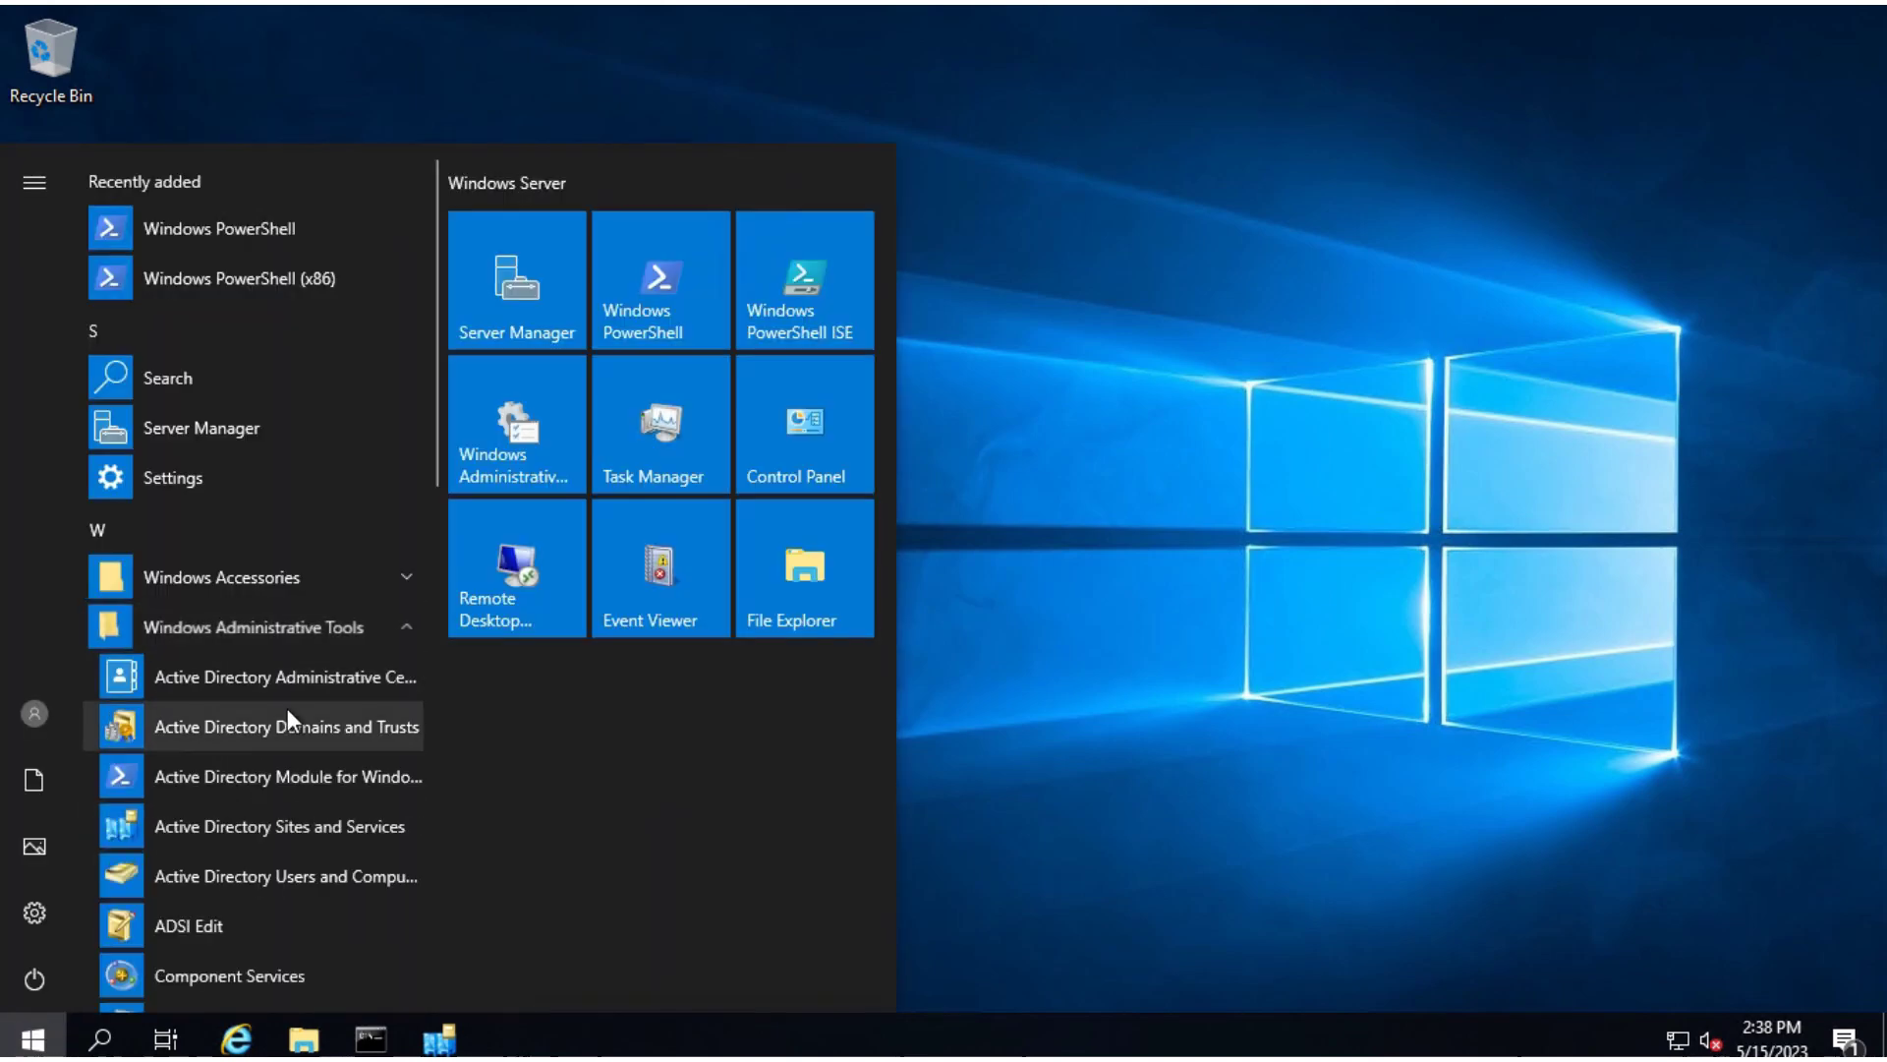
click(216, 798)
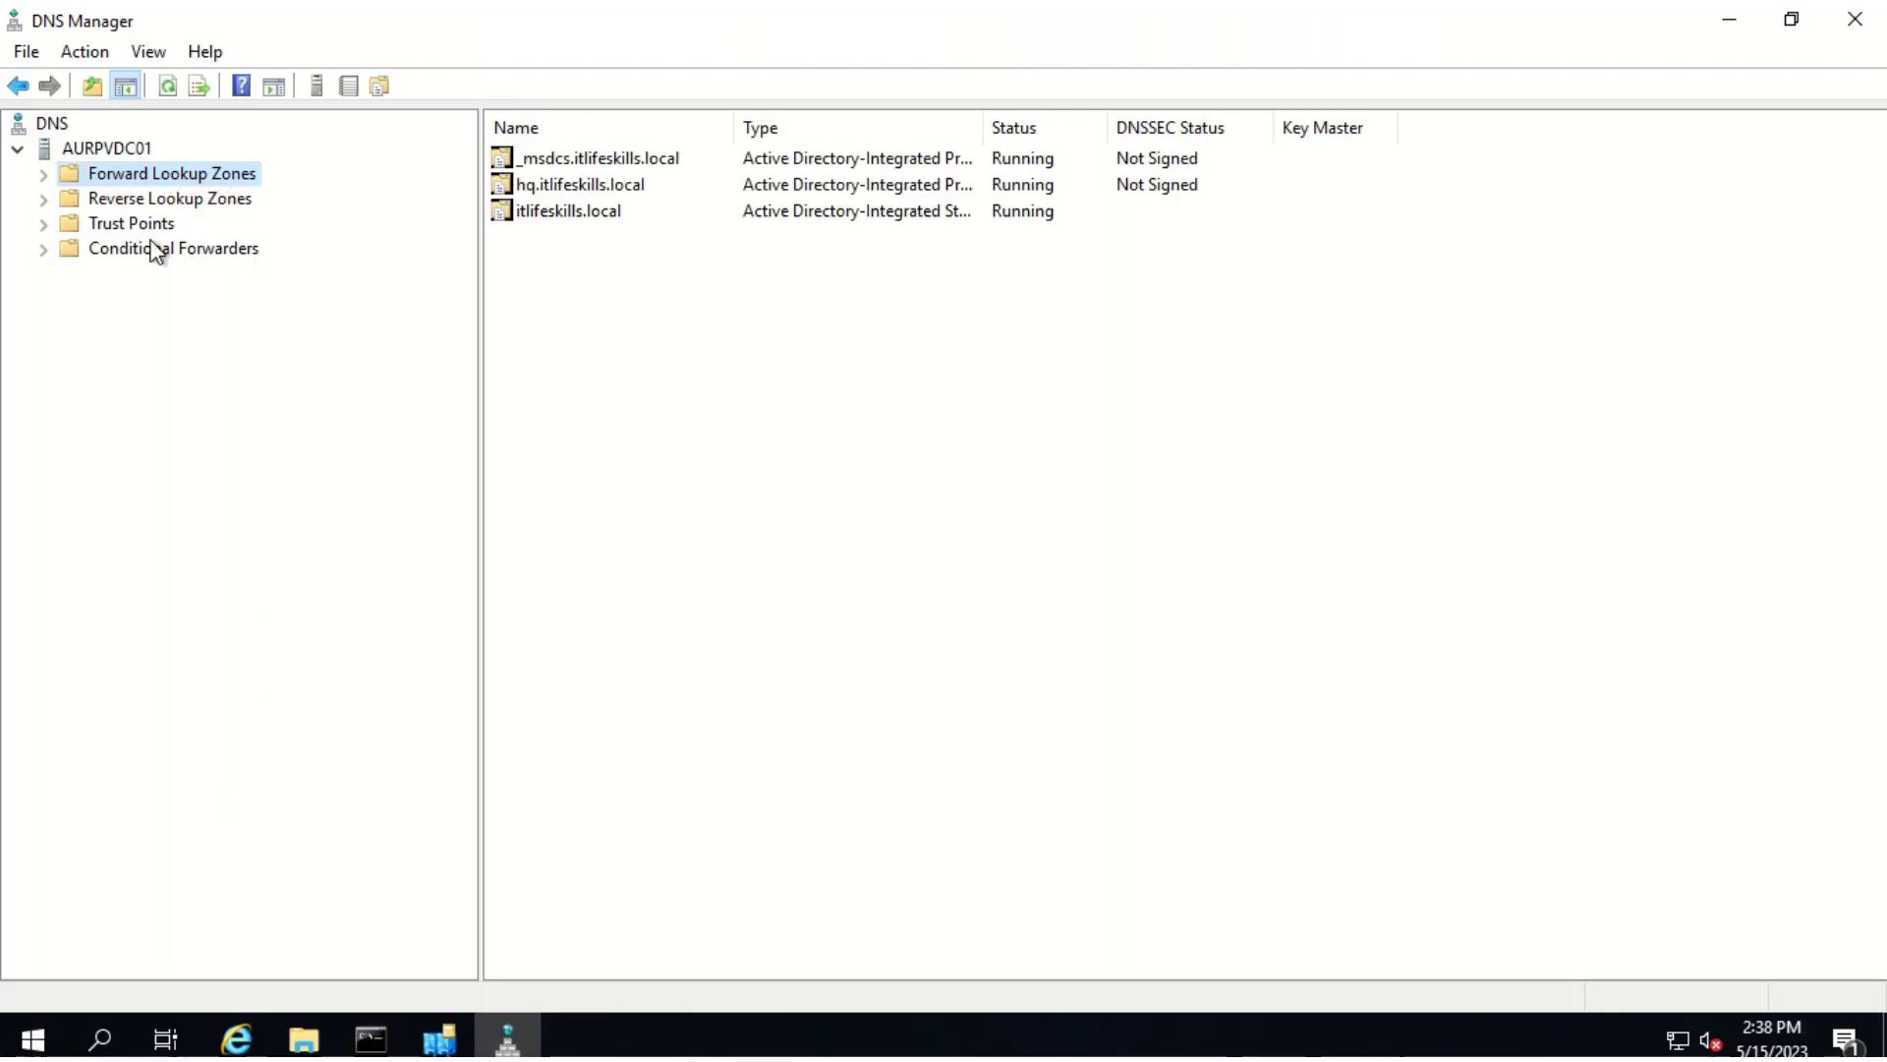
double_click(155, 181)
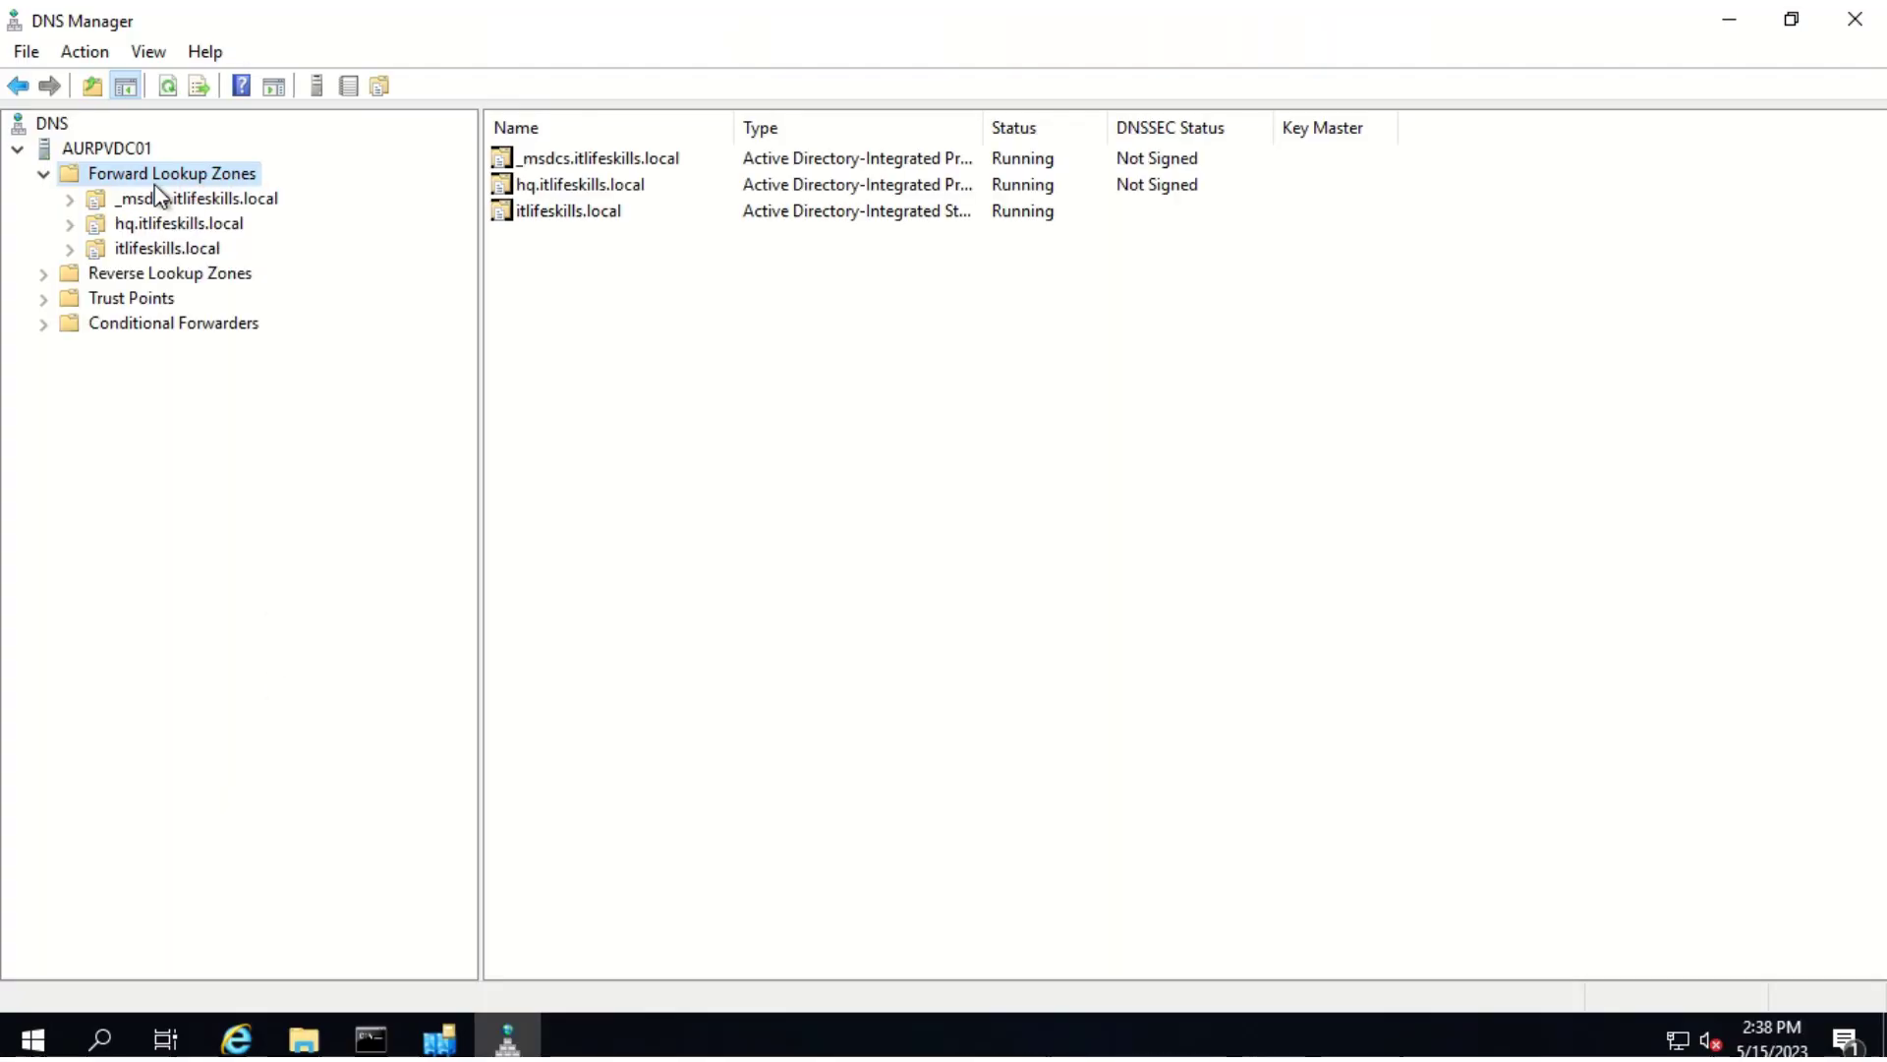
click(149, 246)
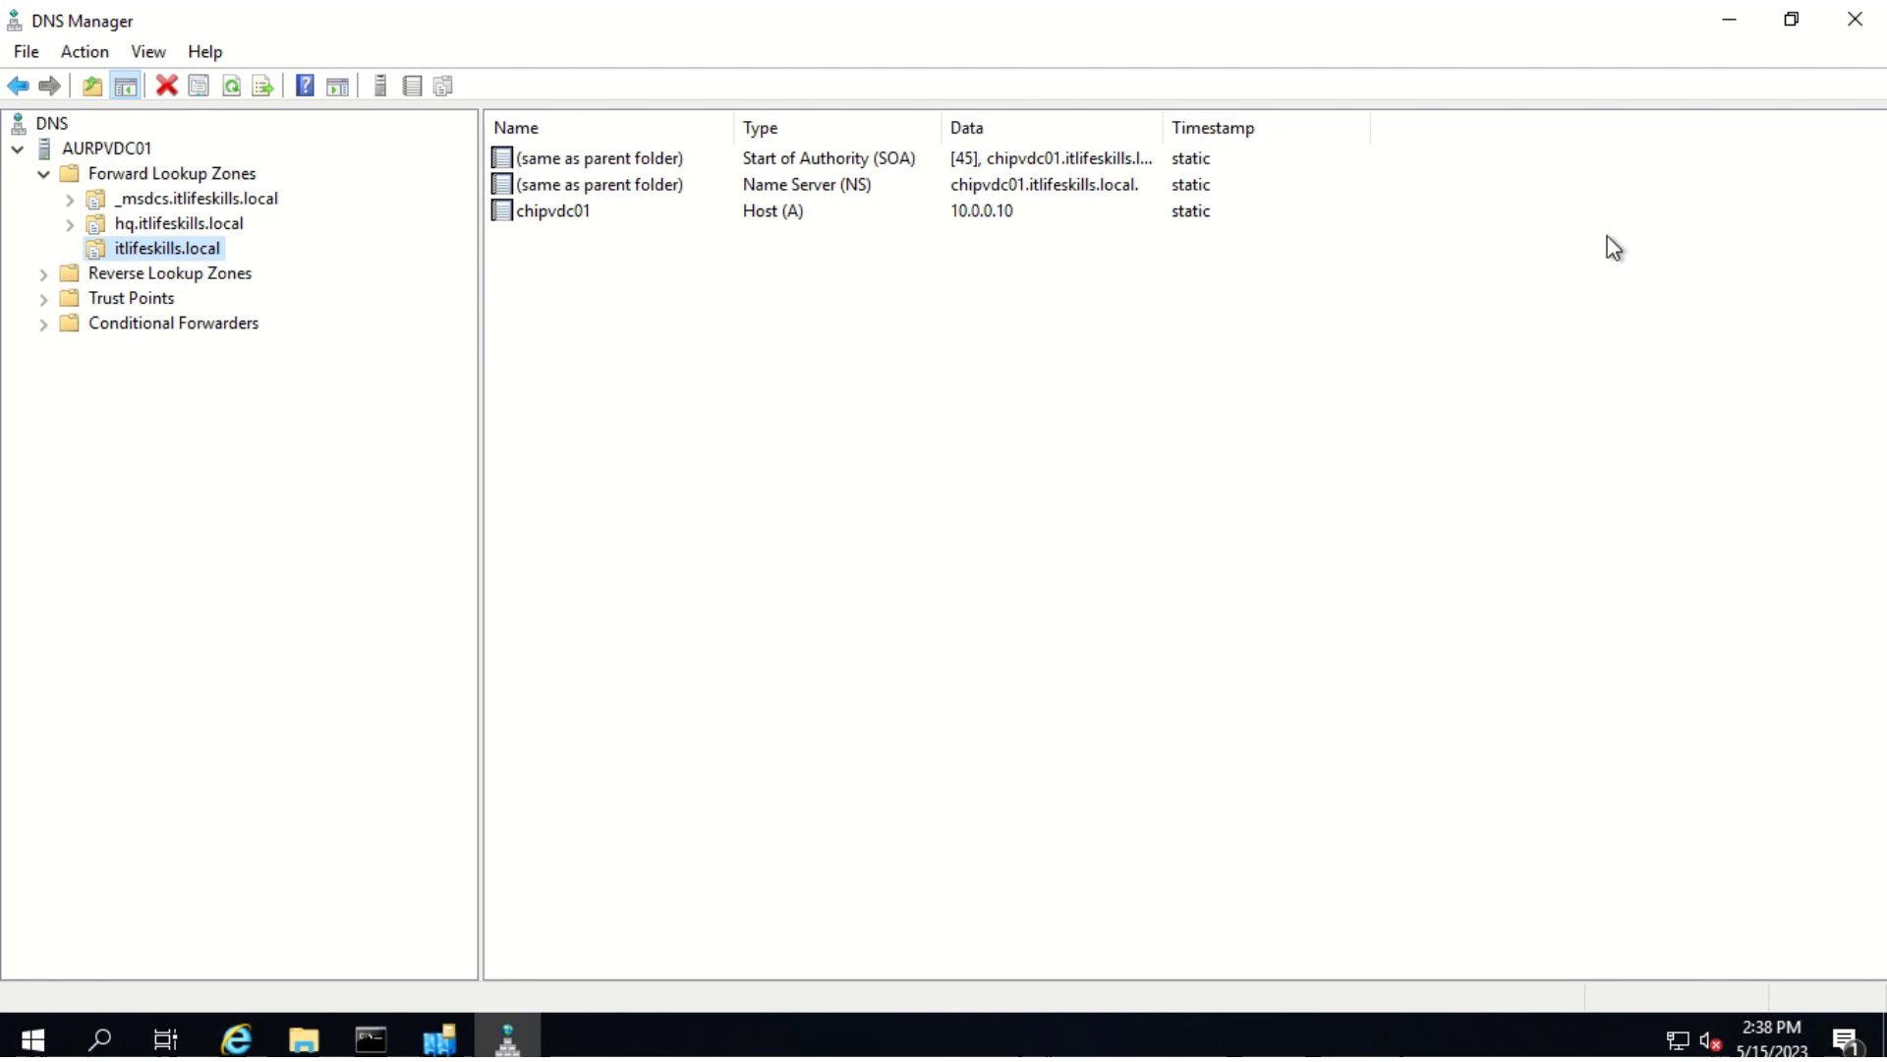
Rerun ping chipvdc01.itlifeskills.local, now getting replies from 10.0.0.10
click(370, 1039)
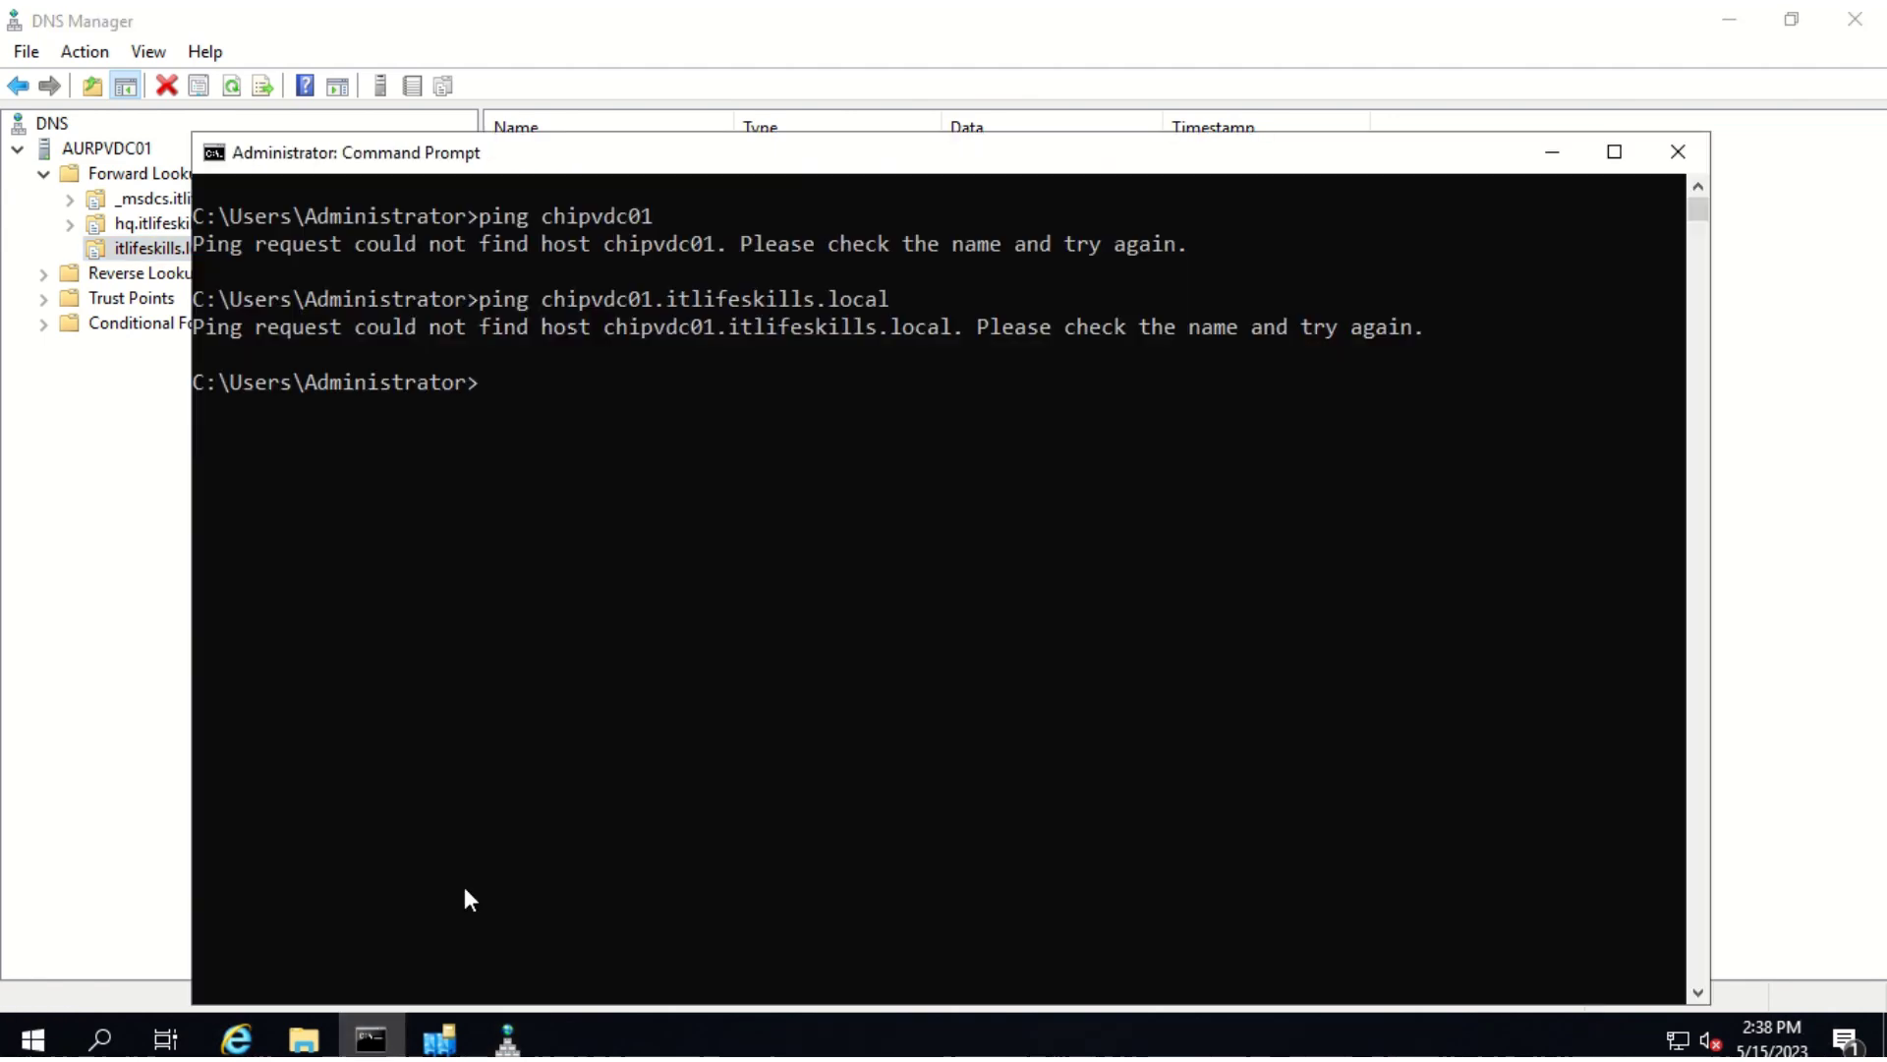
key(Up)
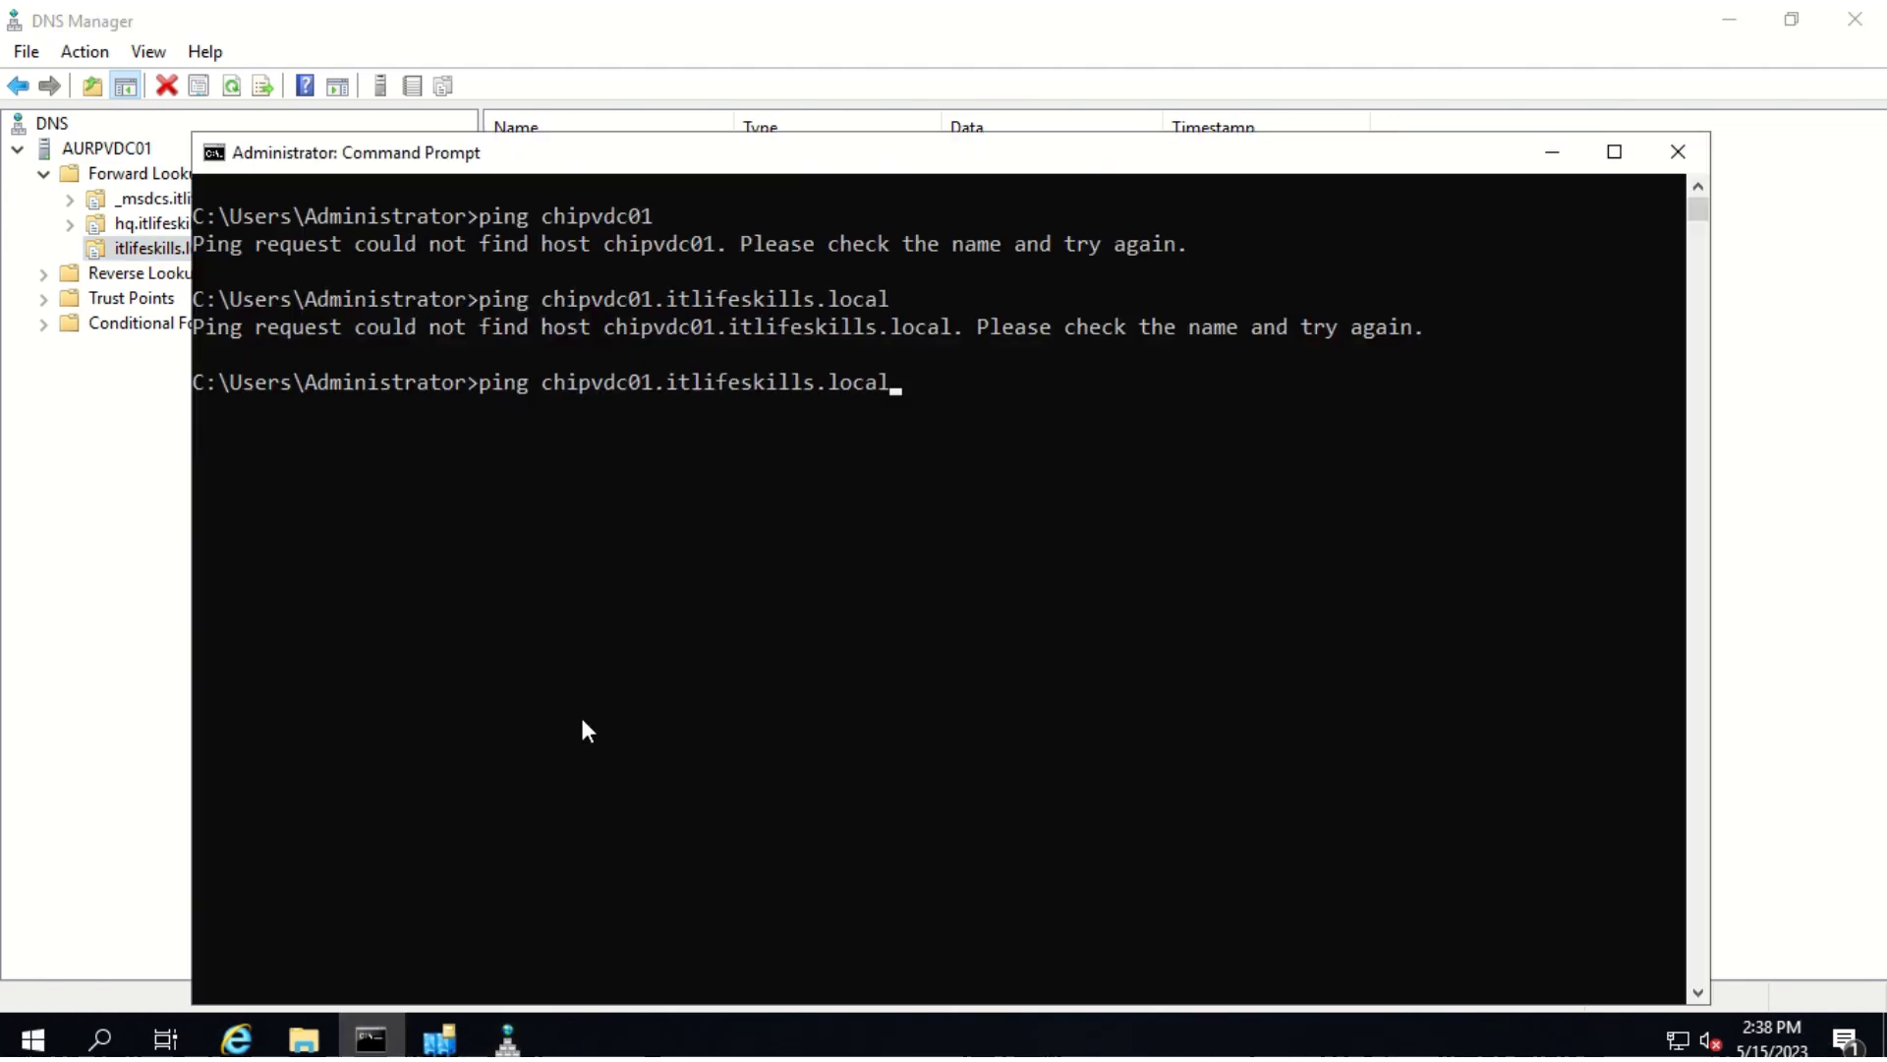
key(Return)
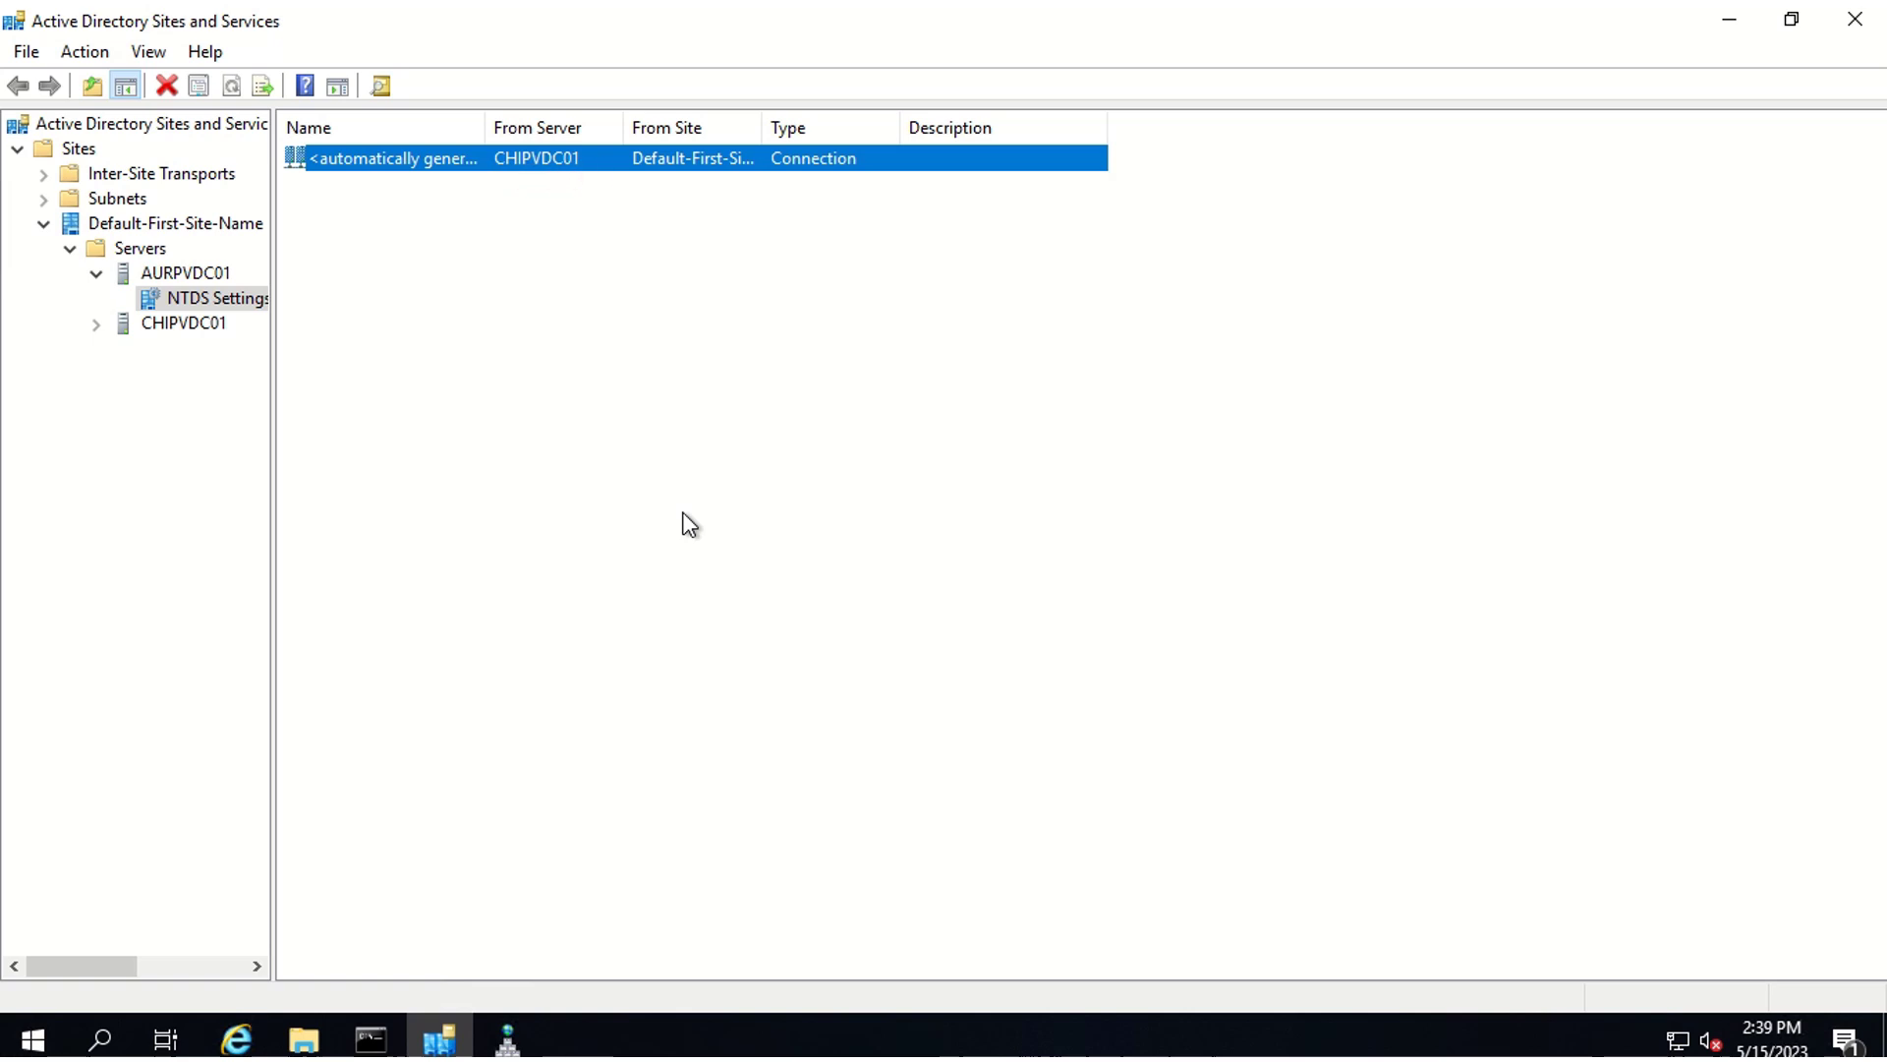
Replicate the CHIPVDC01 connection under AURPVDC01 and dismiss the success message
right_click(462, 158)
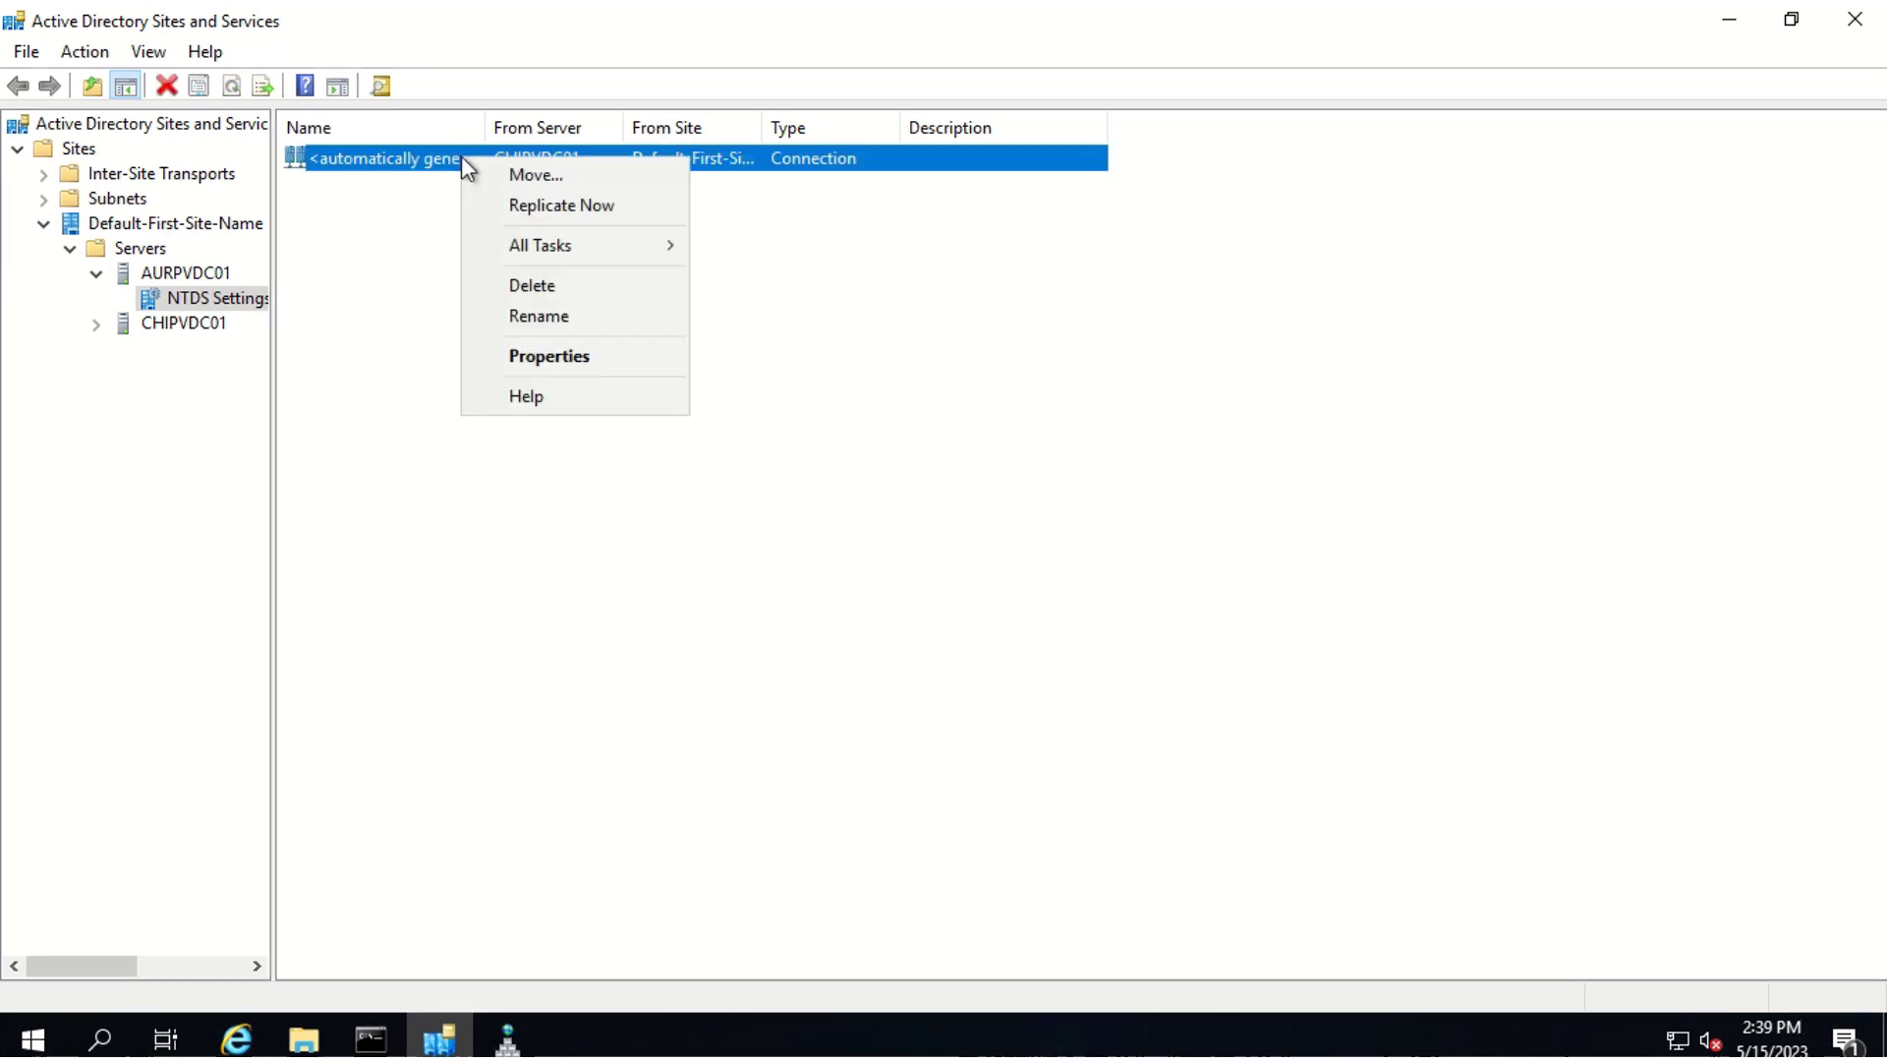
click(531, 207)
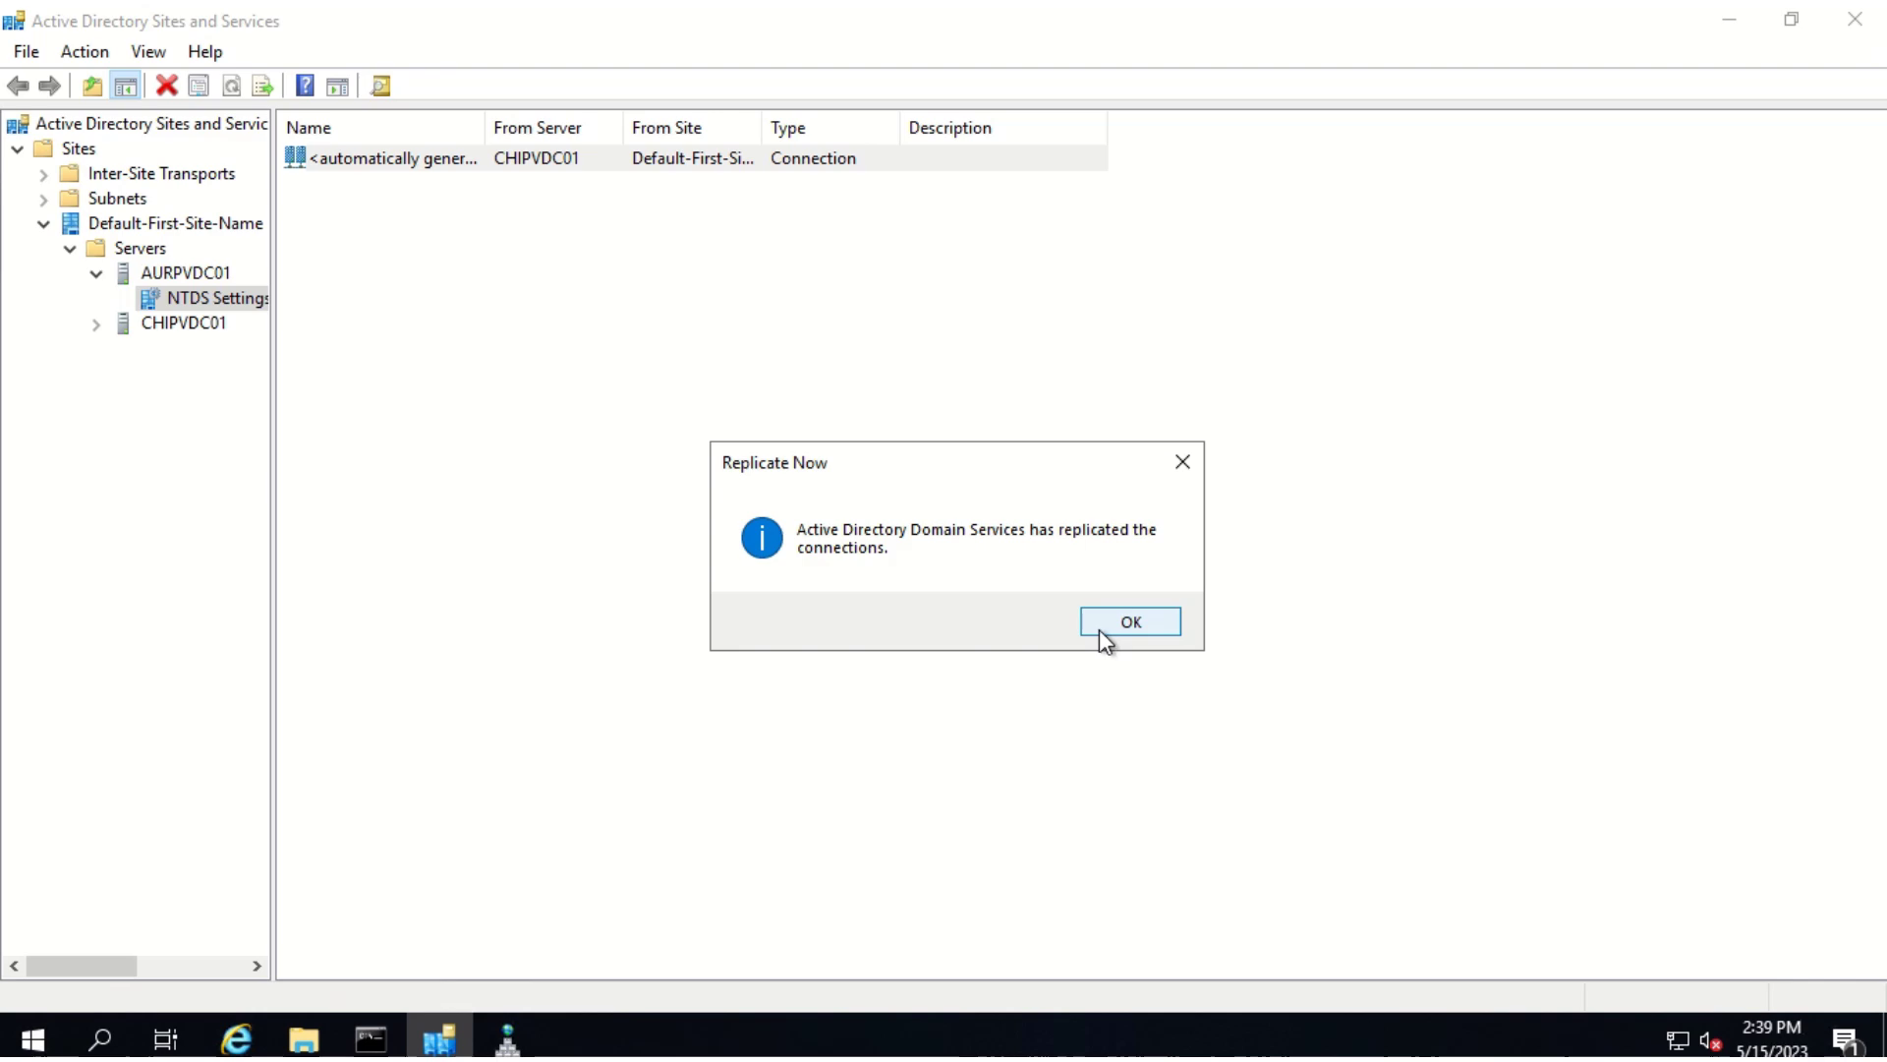
click(1101, 634)
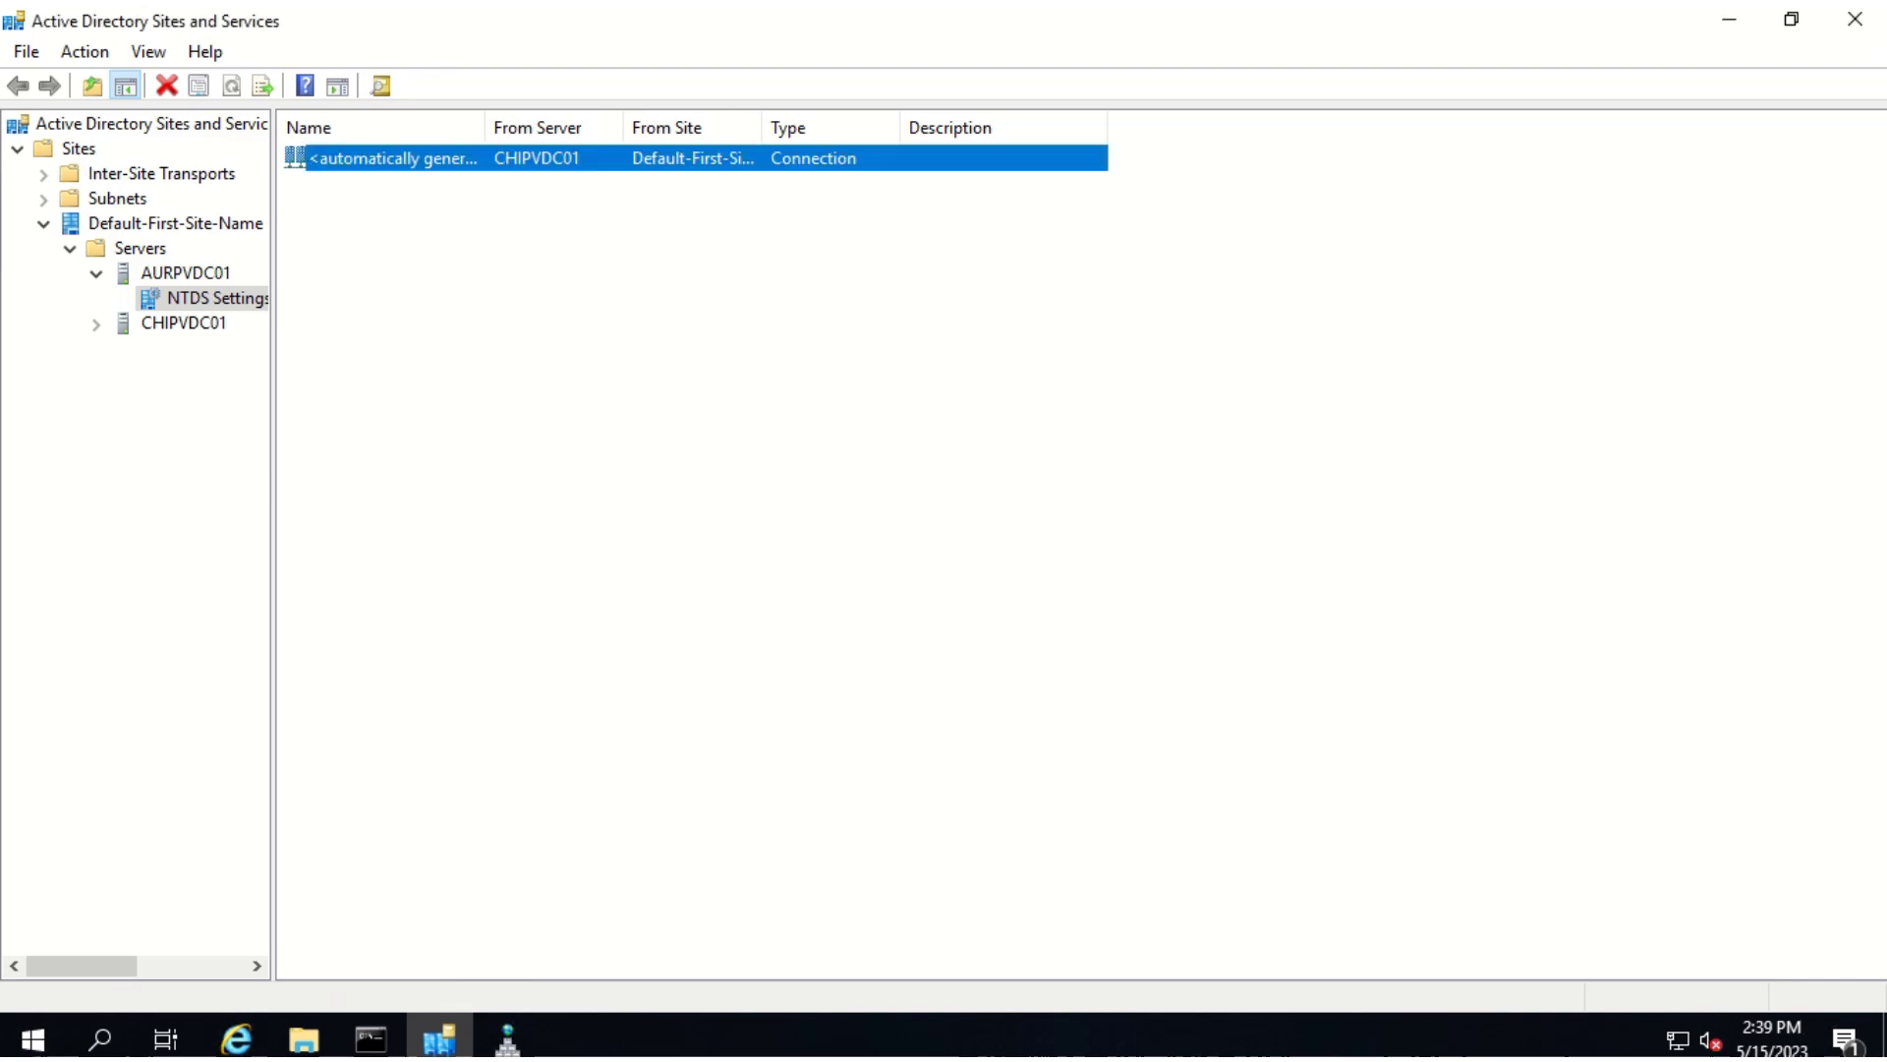